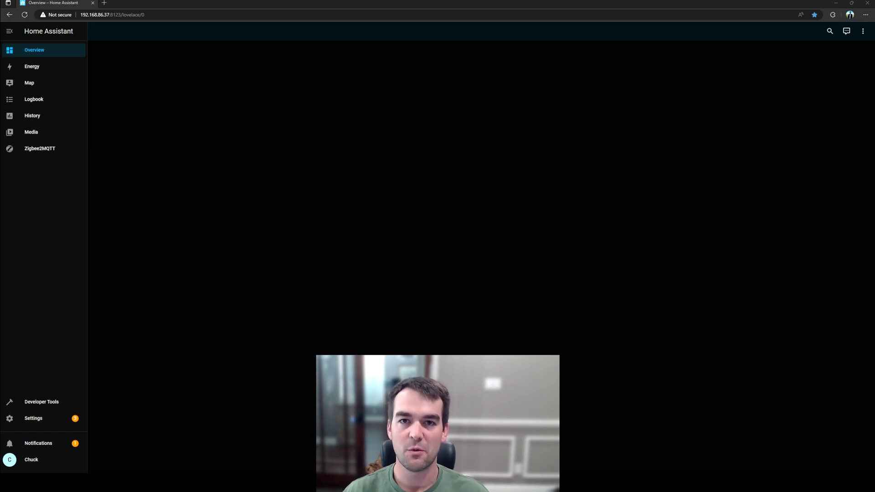
# Step: Create a full backup named 8132023 under Settings > System > Backups
pyautogui.click(33, 418)
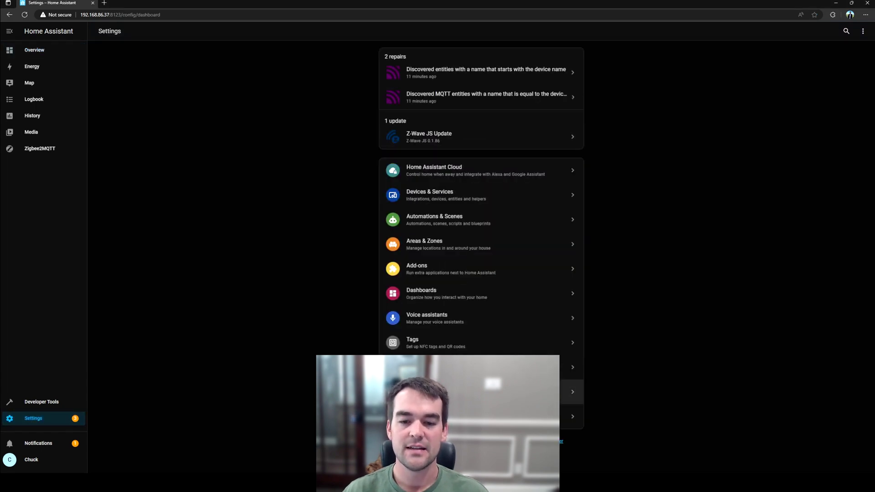
pyautogui.click(456, 391)
pyautogui.click(431, 158)
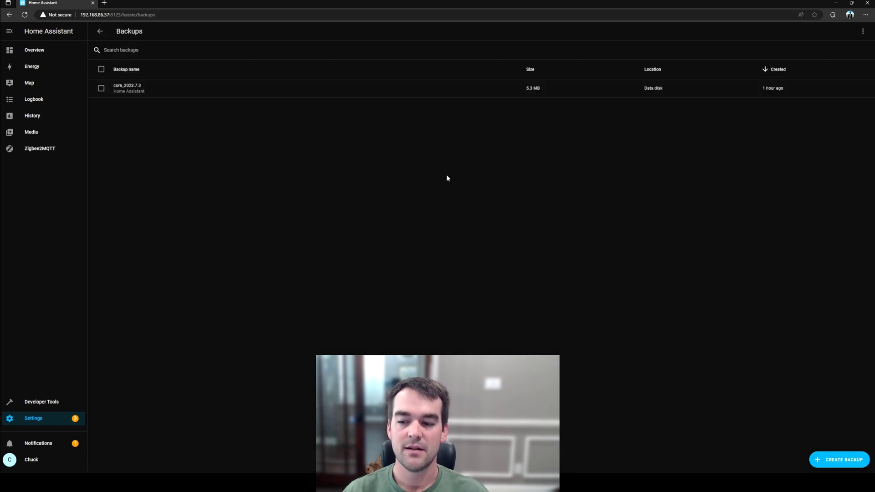
pyautogui.click(844, 459)
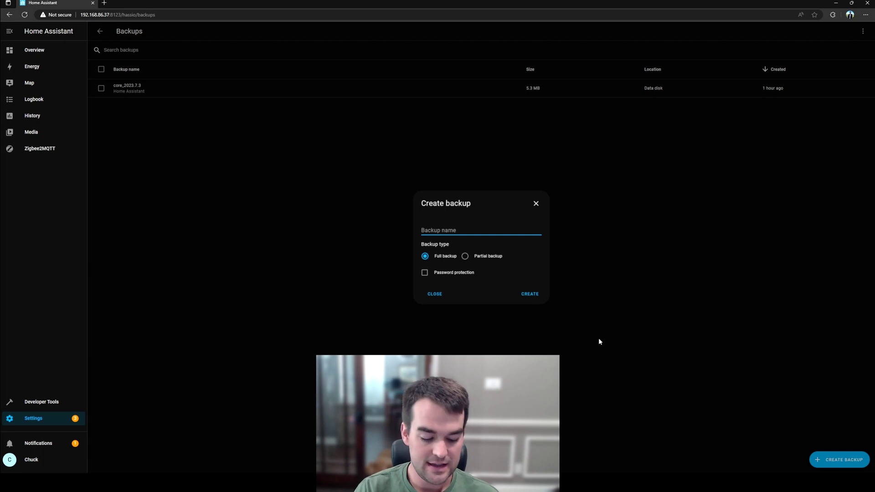
pyautogui.write('8132023')
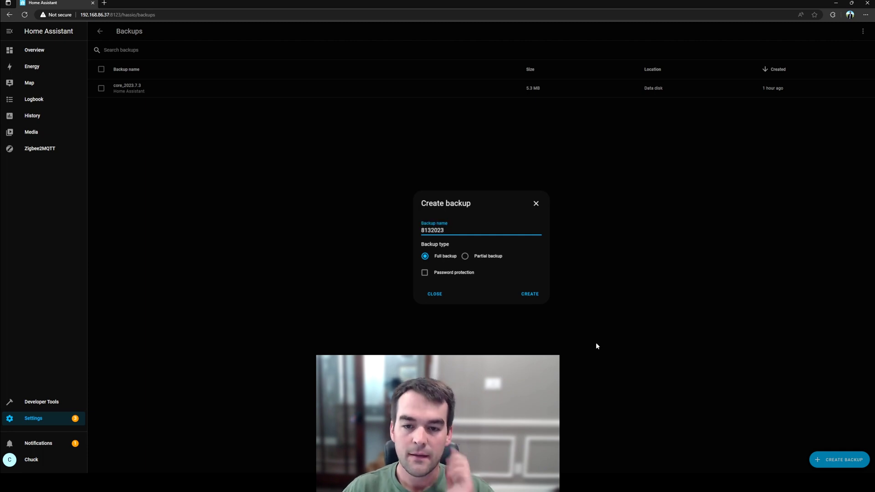
pyautogui.click(533, 295)
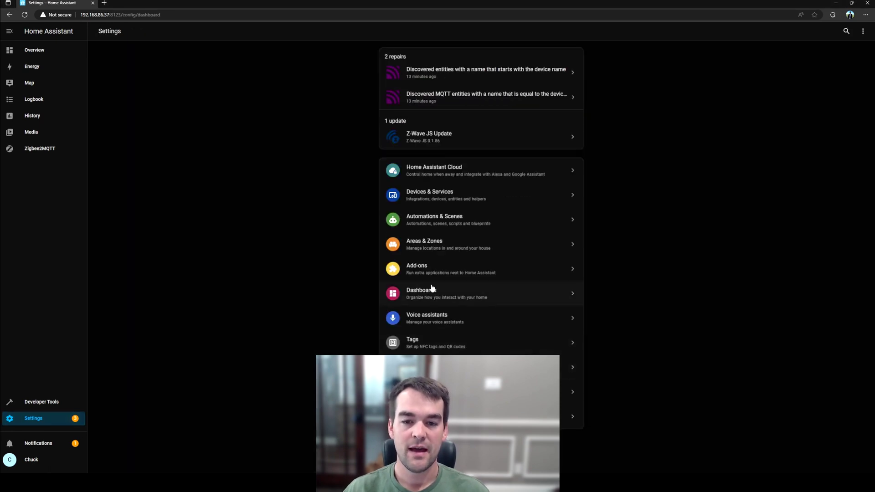
# Step: Search the Add-on Store for 'ssh' to list Advanced SSH & Web Terminal
pyautogui.click(428, 275)
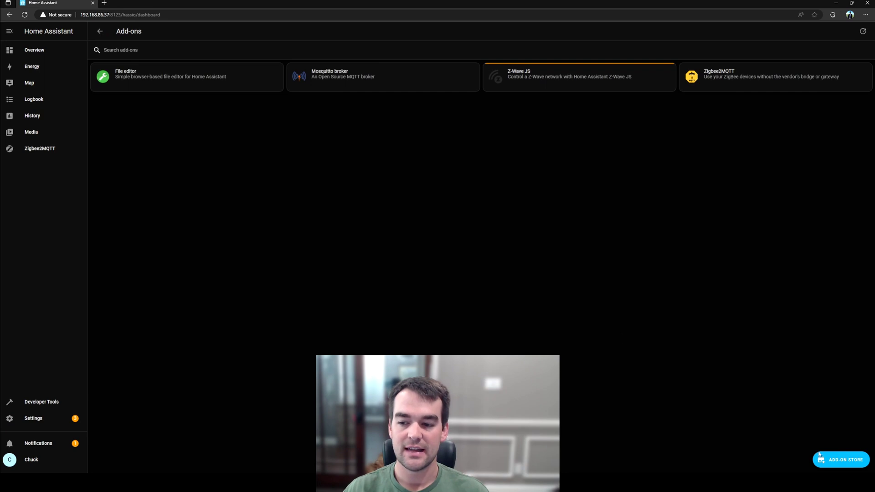
pyautogui.click(825, 457)
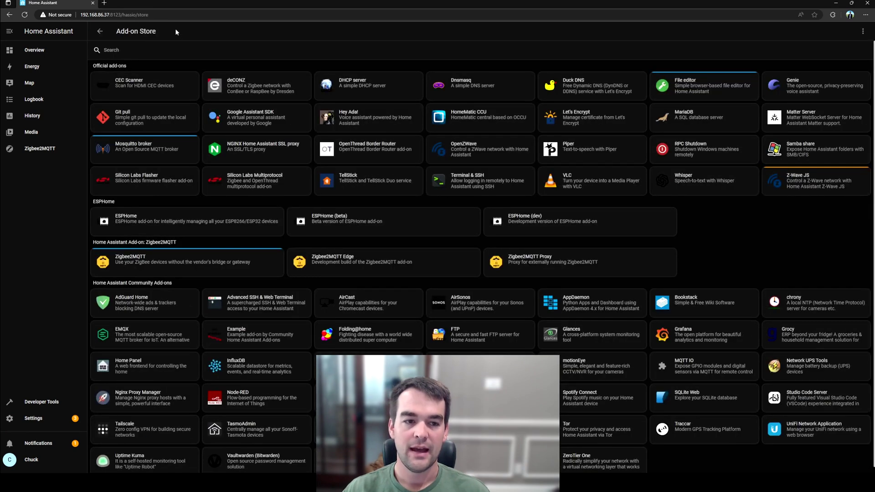
pyautogui.click(173, 42)
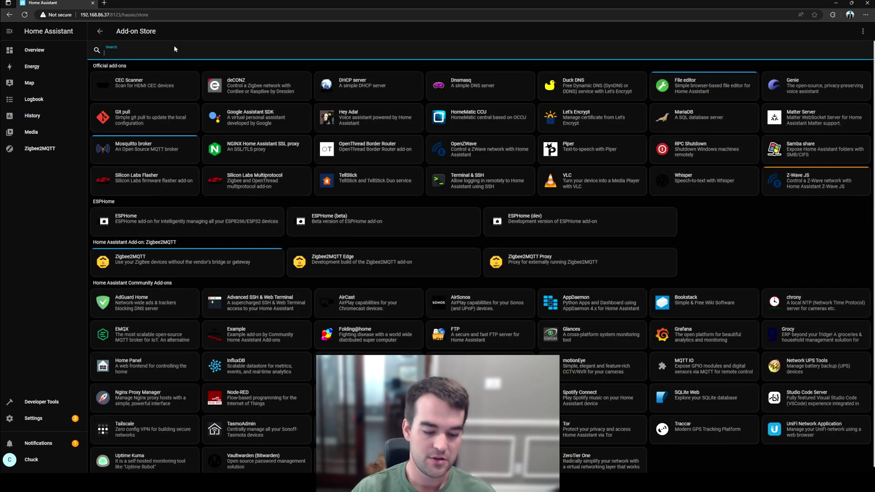
pyautogui.write('ssh')
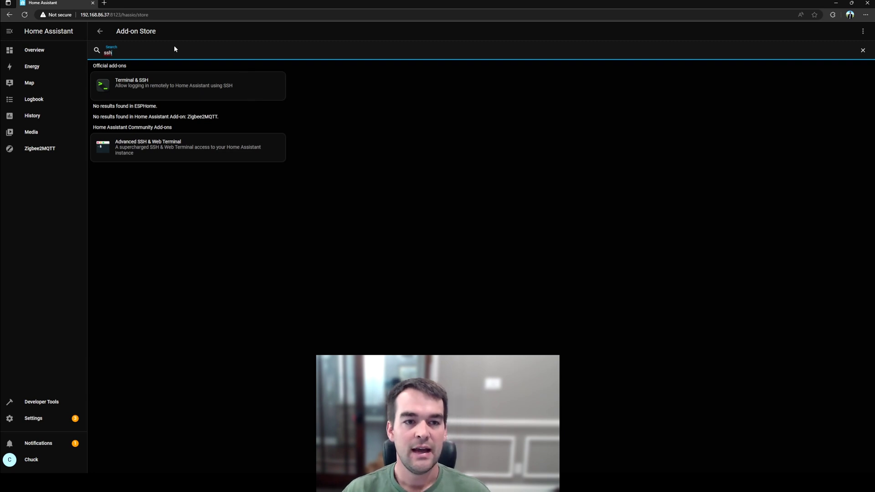
# Step: Install the Advanced SSH & Web Terminal add-on, glance at its configuration, and start it
pyautogui.click(177, 155)
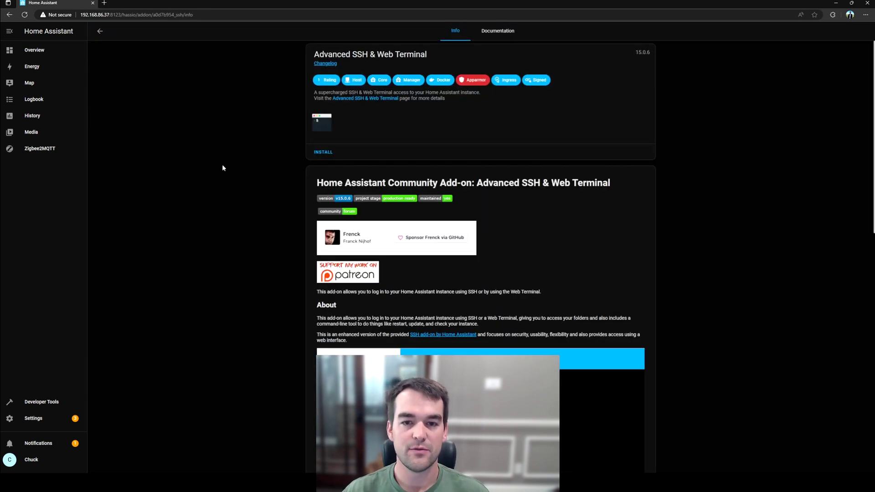
pyautogui.click(325, 153)
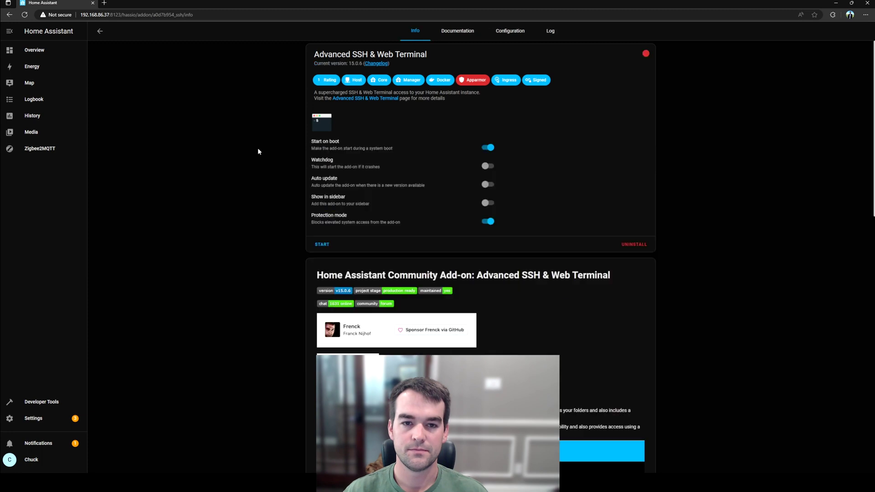
pyautogui.click(520, 31)
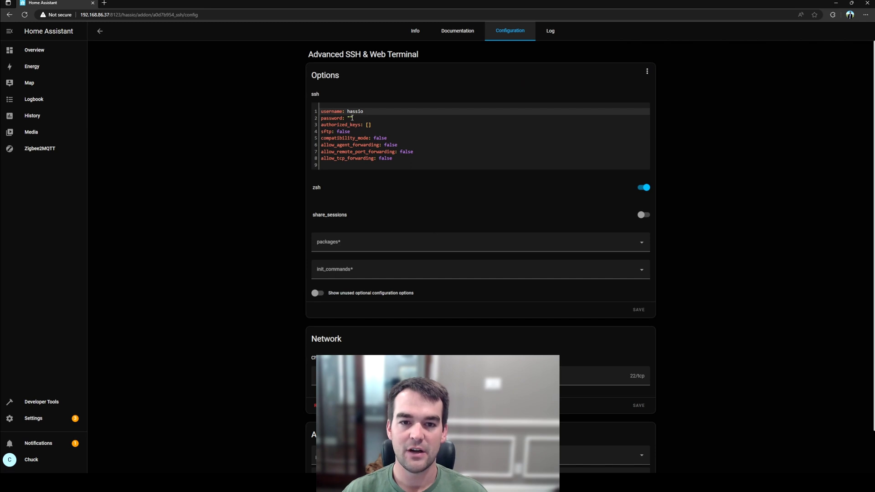
pyautogui.hotkey('alt', 'Left')
pyautogui.click(321, 244)
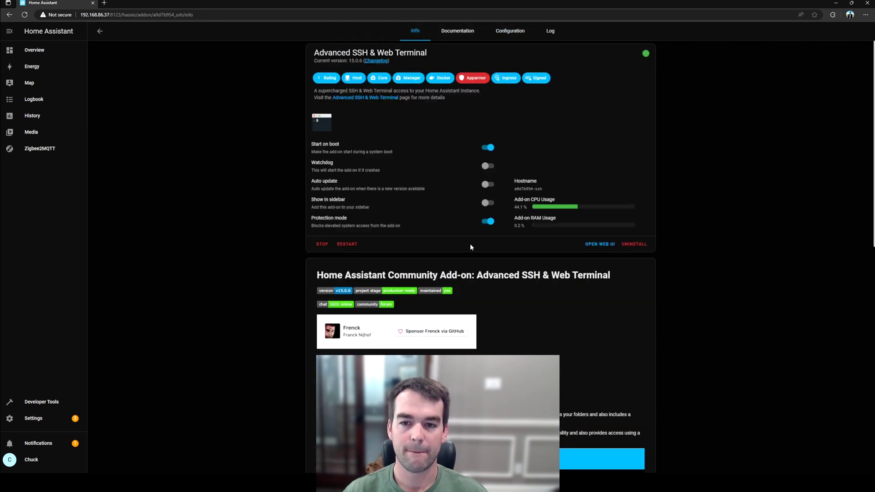
# Step: Read the add-on log's FATAL errors showing an SSH password is required
pyautogui.click(550, 32)
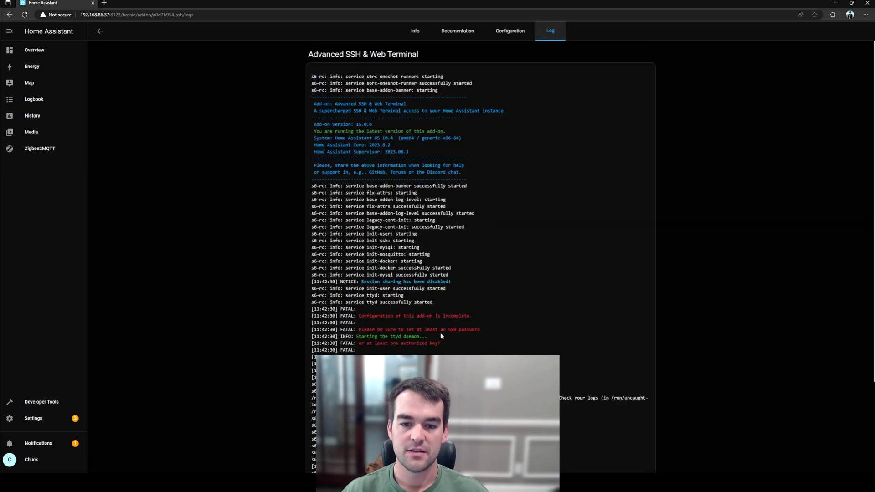
pyautogui.scroll(-3, 441, 336)
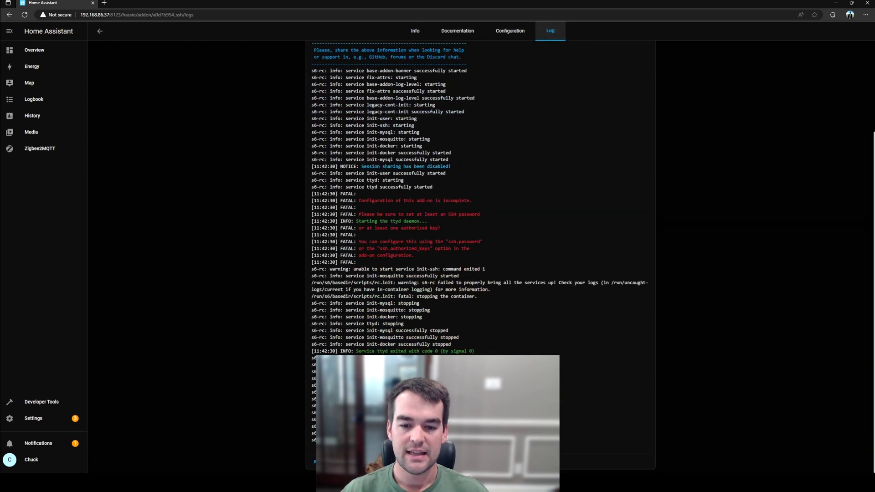
pyautogui.moveTo(312, 423); pyautogui.dragTo(410, 435)
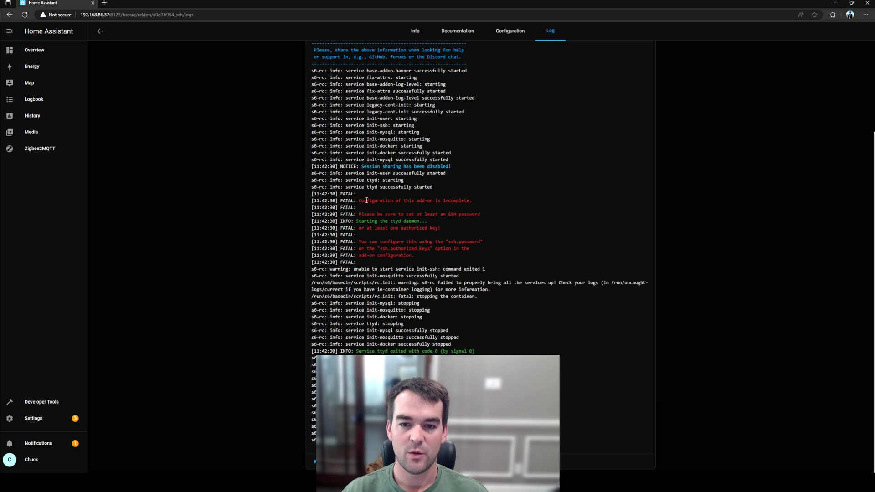
pyautogui.moveTo(366, 201); pyautogui.dragTo(445, 215)
pyautogui.click(463, 174)
# Step: Enter an SSH password in the add-on's Options, save, and confirm the restart
pyautogui.click(415, 31)
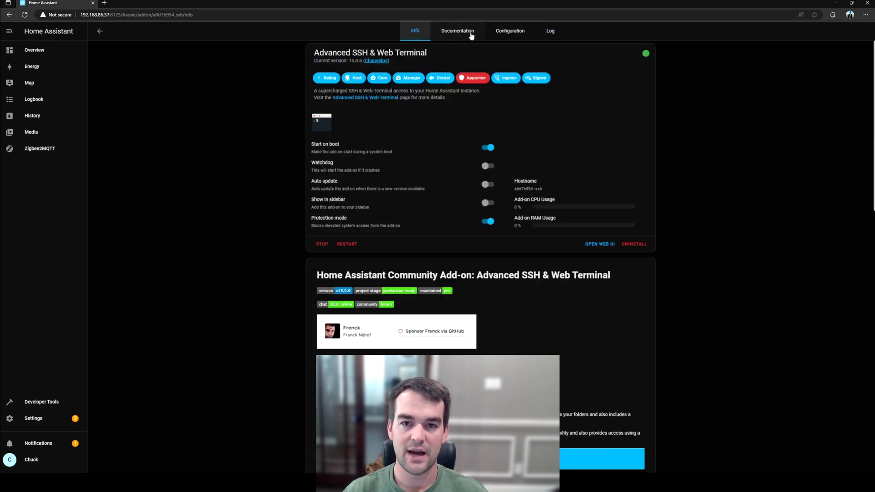
pyautogui.click(470, 32)
pyautogui.click(497, 32)
pyautogui.click(350, 118)
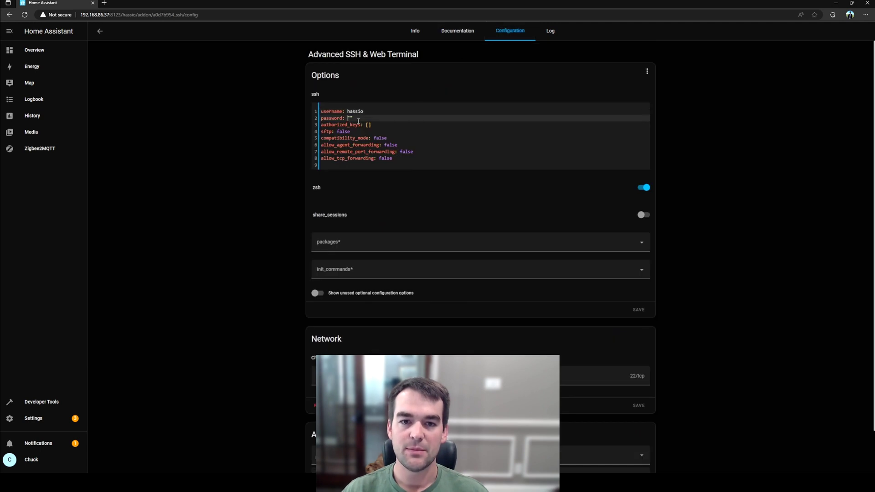
pyautogui.write('password')
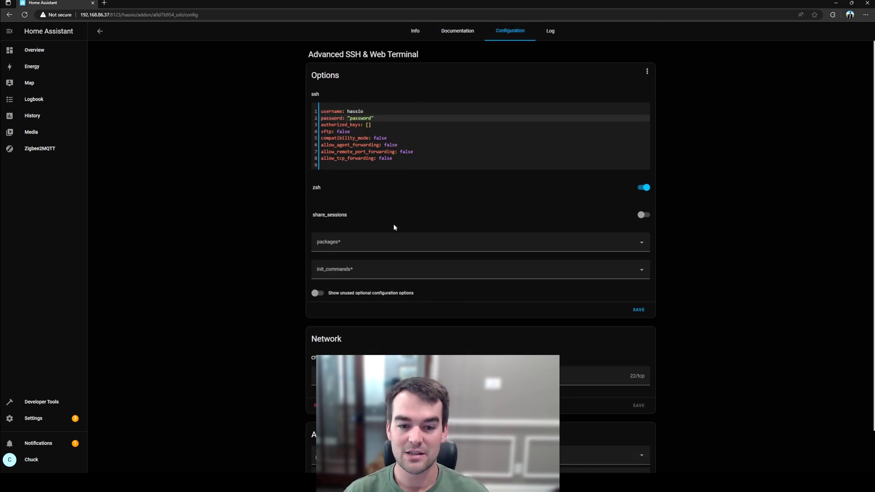
pyautogui.scroll(-1, 400, 283)
pyautogui.scroll(1, 605, 258)
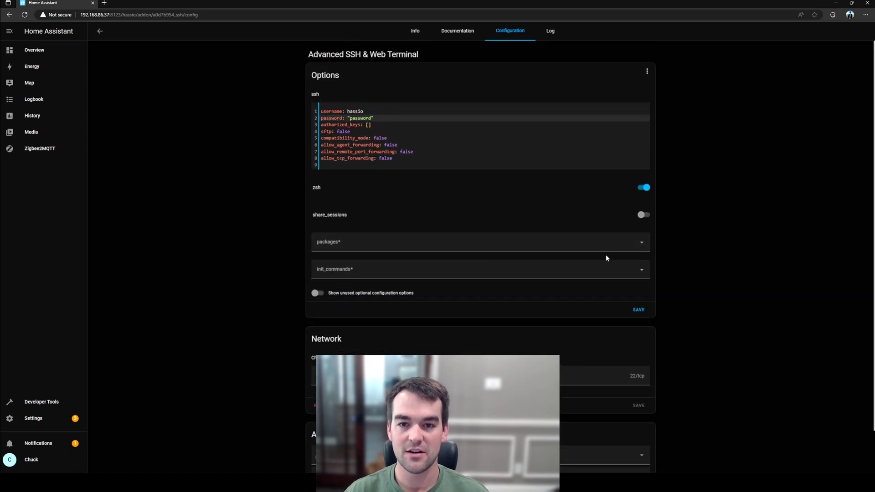
pyautogui.click(640, 311)
pyautogui.click(546, 268)
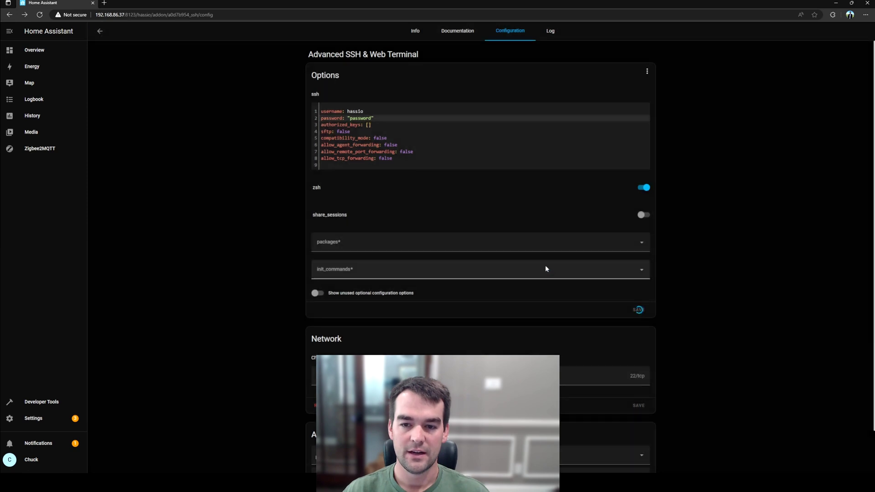
# Step: Check the restarted add-on's info and log, confirming host keys were generated
pyautogui.click(425, 31)
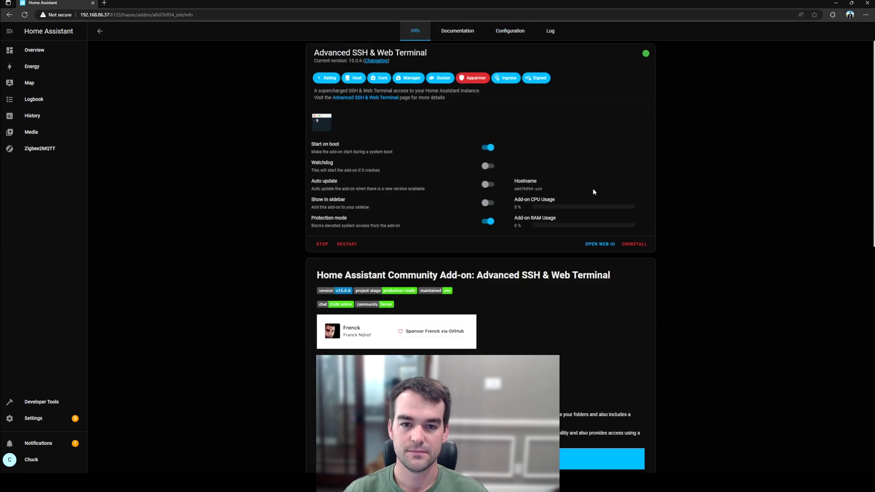
pyautogui.click(548, 35)
pyautogui.scroll(-5, 524, 251)
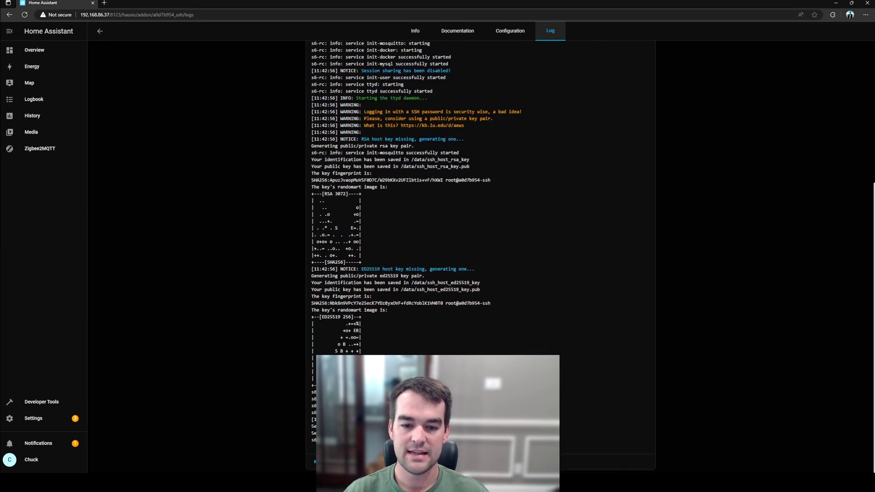
pyautogui.scroll(5, 472, 156)
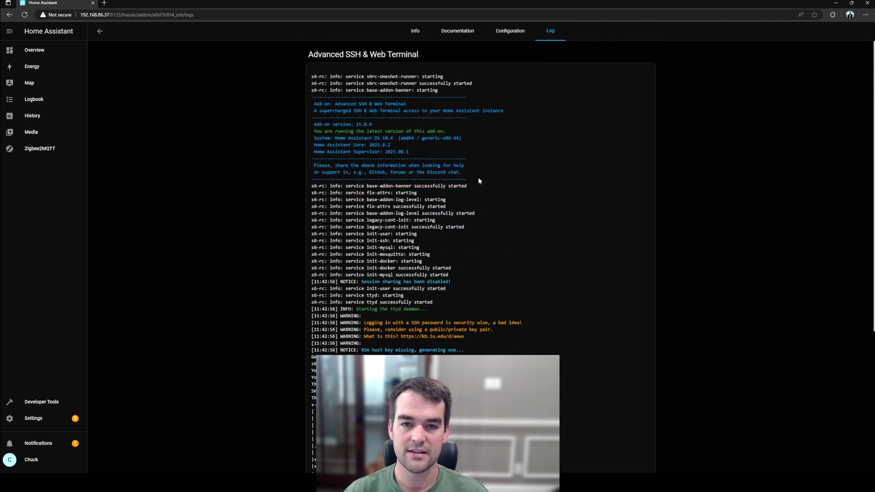
pyautogui.click(415, 33)
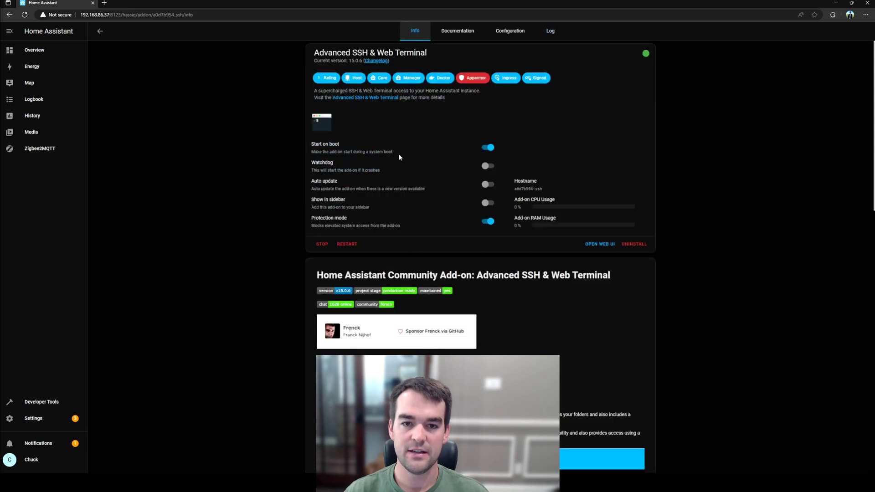
pyautogui.click(605, 246)
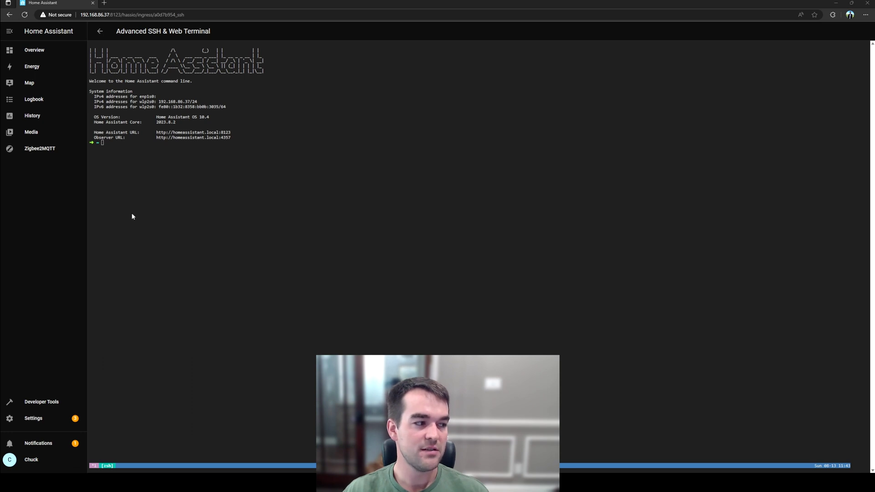
pyautogui.click(132, 150)
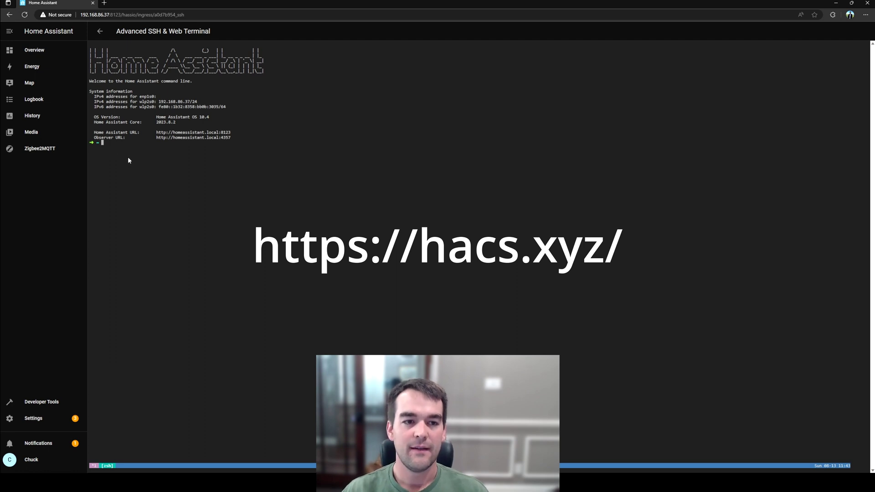
pyautogui.write('wget -O - https://get.hacs.xyz | bash -')
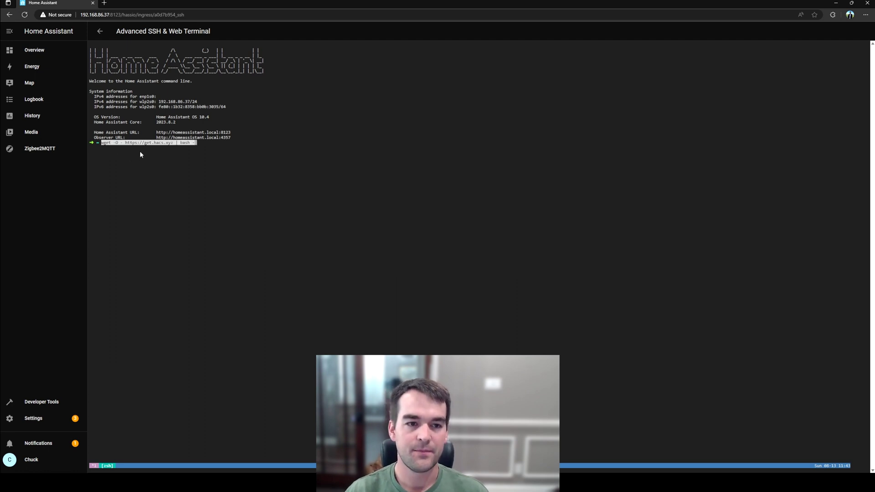
pyautogui.press('Return')
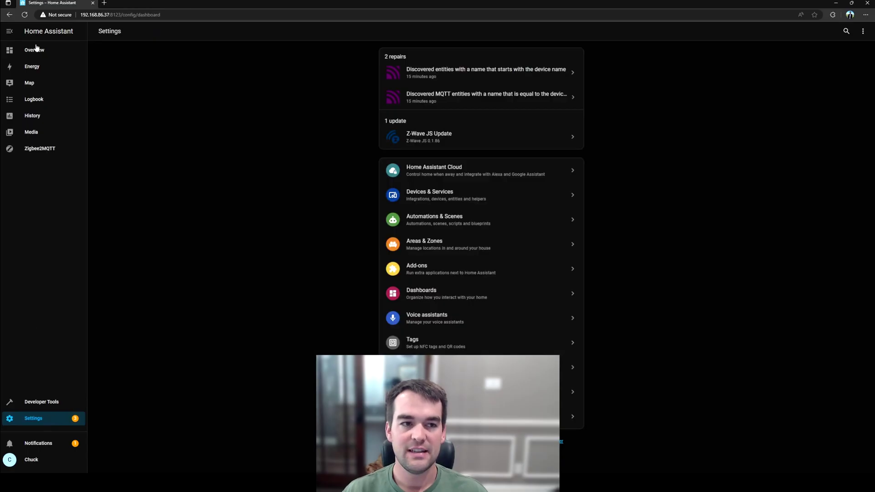
# Step: Clear Edge browsing data for All time, then close settings and reload Home Assistant
pyautogui.click(36, 48)
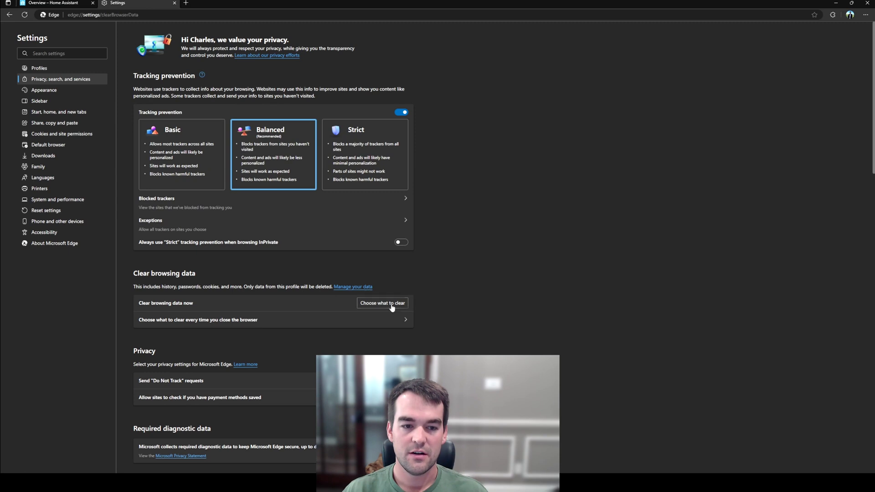
pyautogui.click(394, 305)
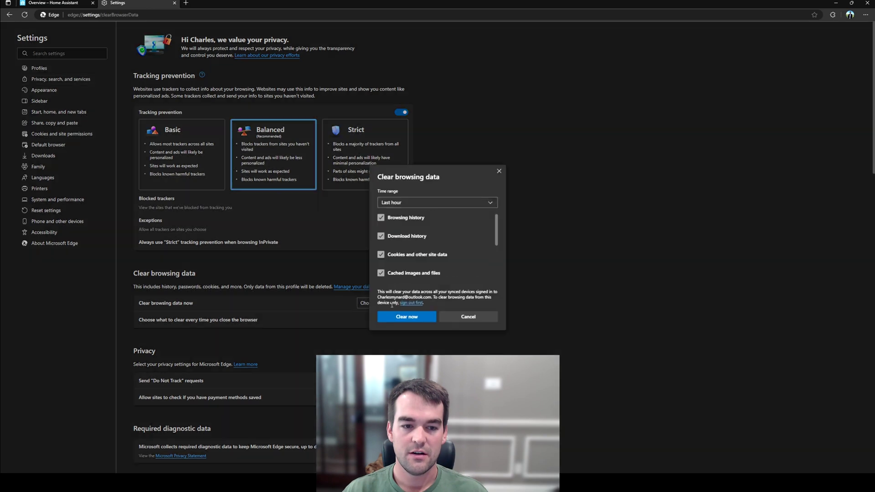
pyautogui.click(469, 203)
pyautogui.click(425, 257)
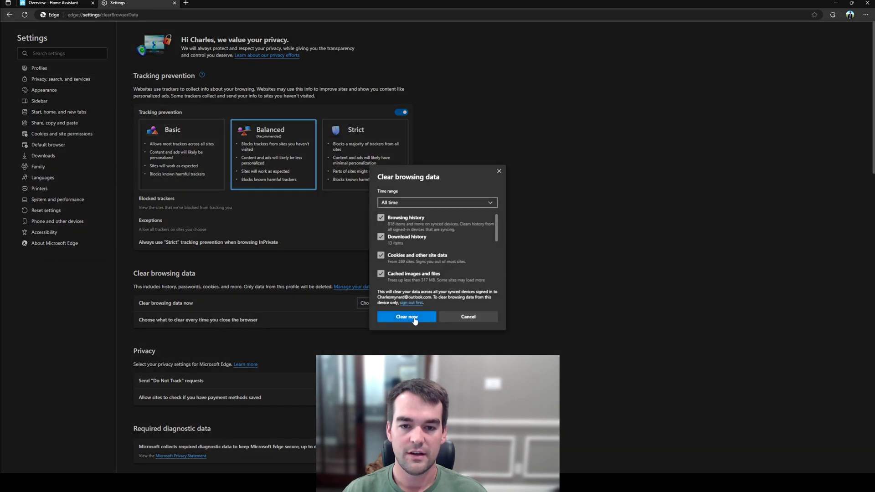
pyautogui.click(414, 318)
pyautogui.hotkey('ctrl', 'w')
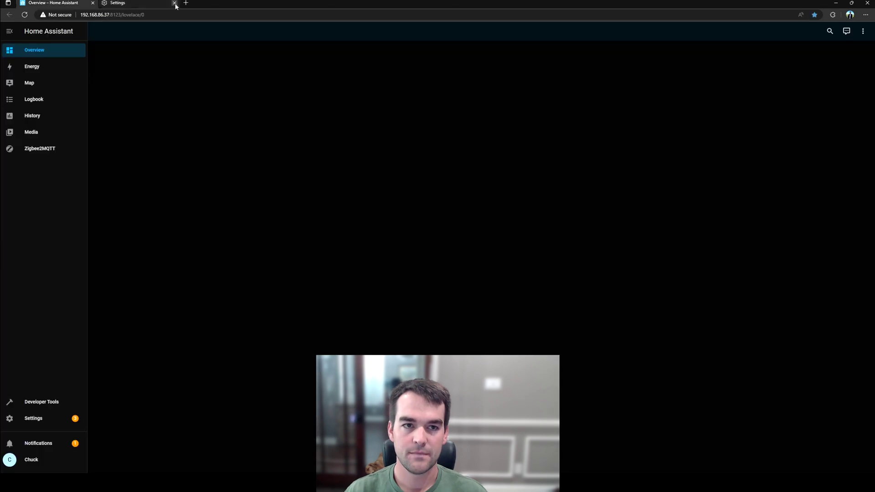
pyautogui.click(25, 15)
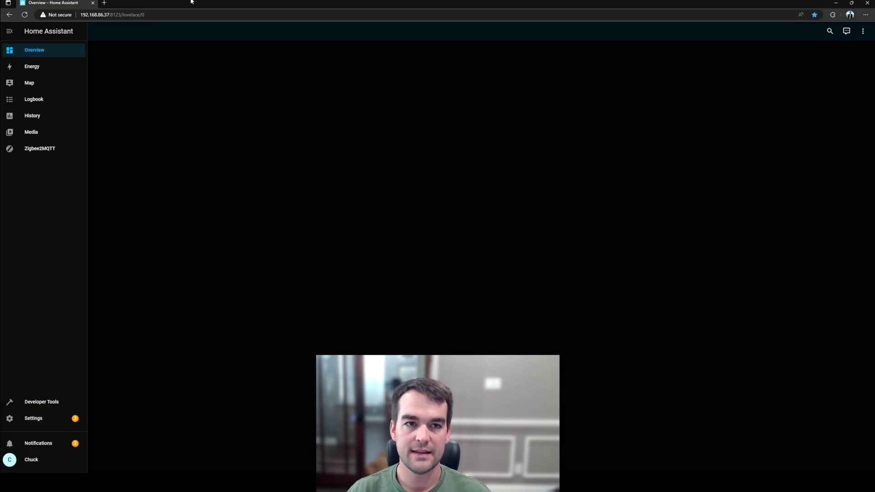
# Step: Add an integration from Settings > Devices & Services and search for 'HACS'
pyautogui.click(57, 419)
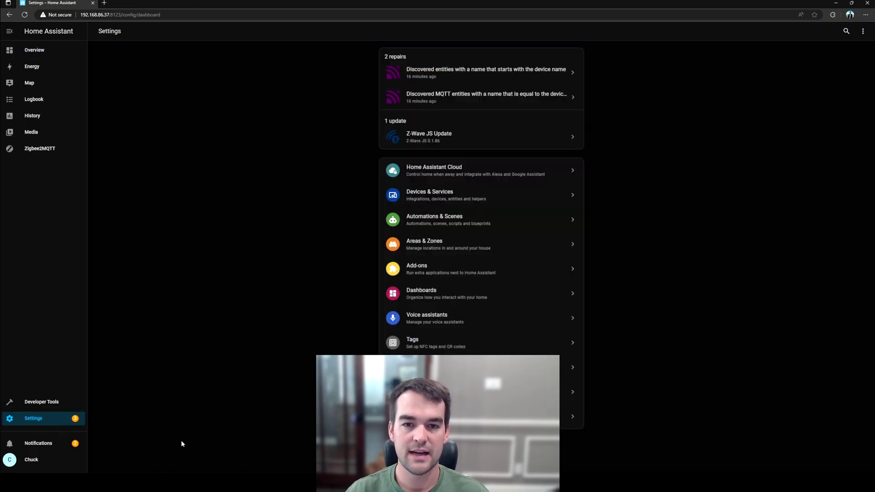
pyautogui.click(477, 203)
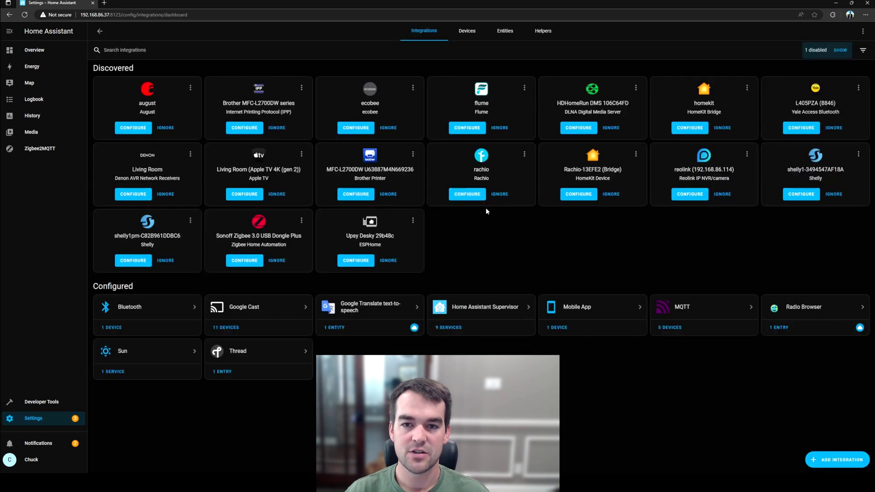
pyautogui.click(831, 461)
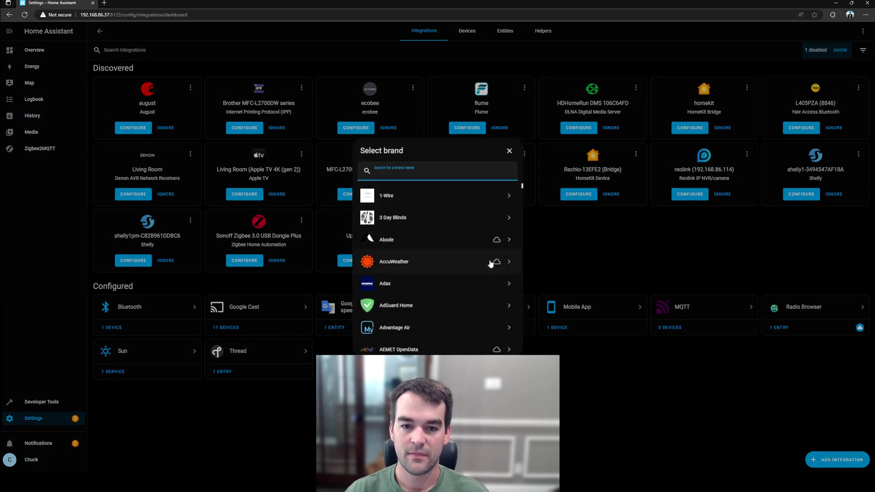
pyautogui.write('HACS')
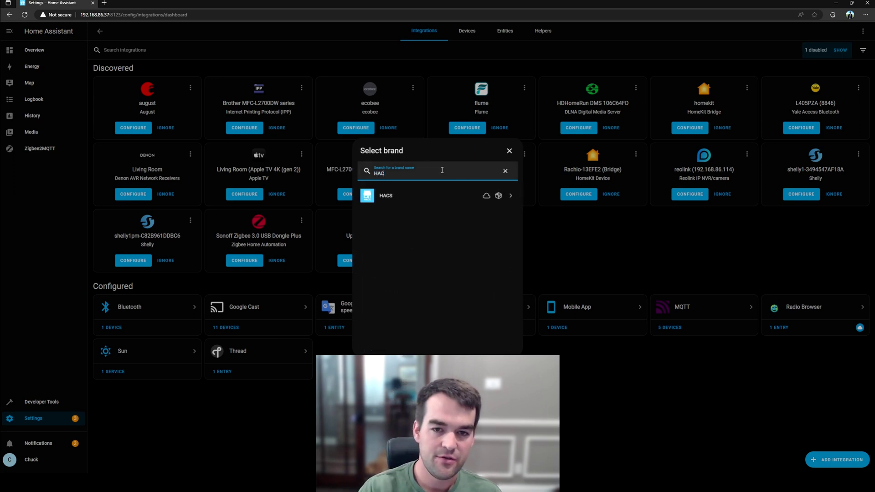
# Step: Choose HACS and tick the logs, no add-ons, and untested custom content acknowledgements
pyautogui.click(413, 197)
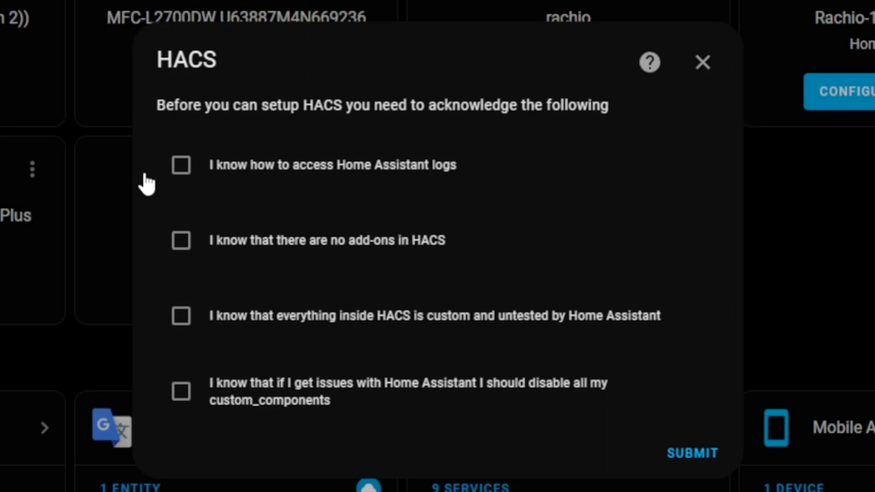
pyautogui.click(187, 169)
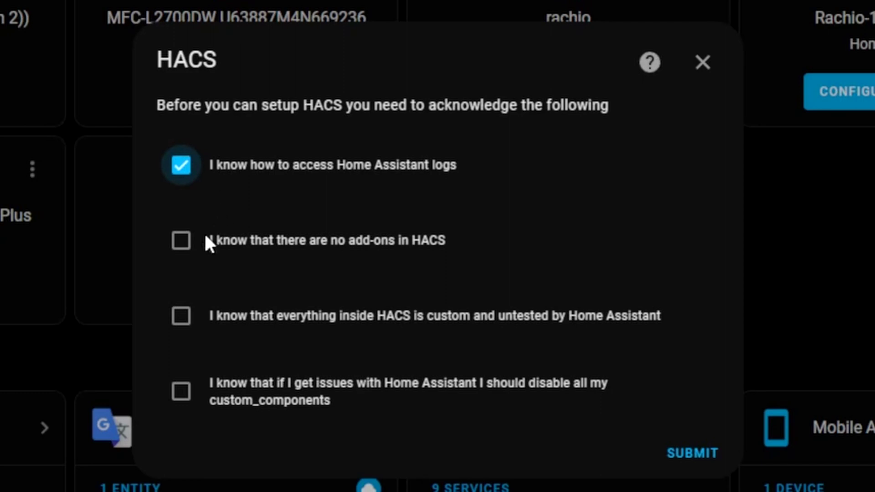
pyautogui.click(184, 253)
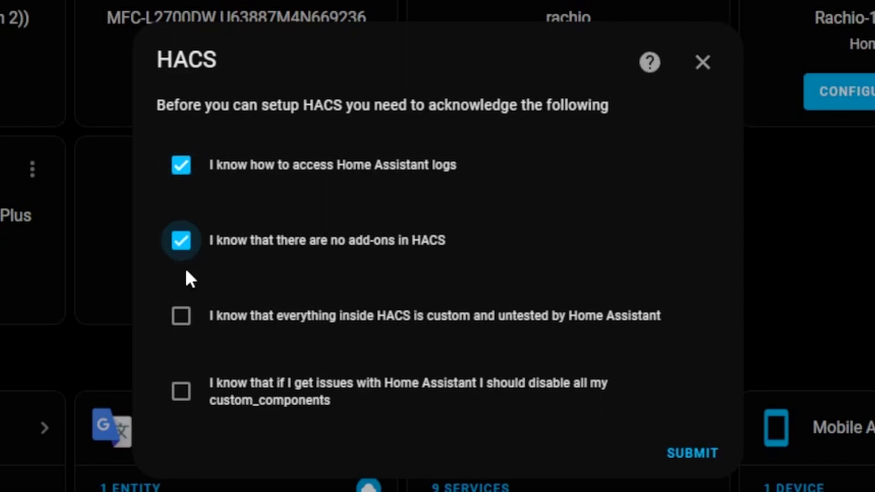
pyautogui.click(187, 323)
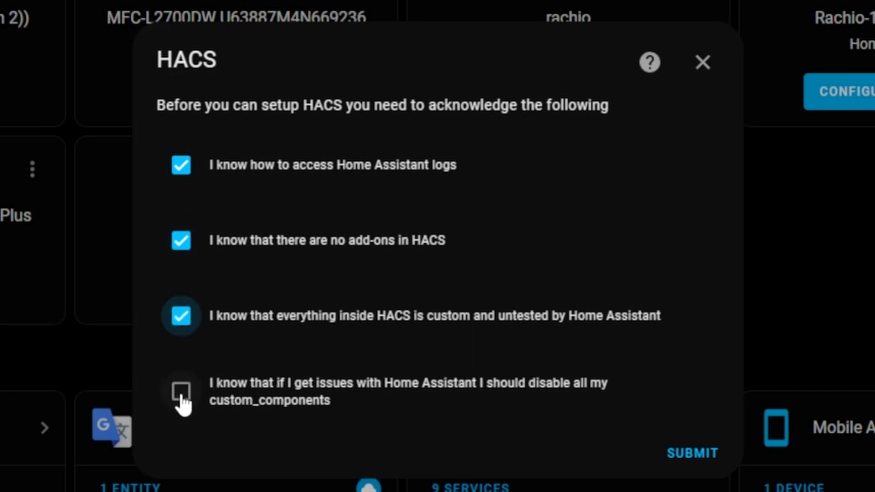
# Step: Tick the final custom_components acknowledgement, submit, and select the authorization key
pyautogui.click(181, 395)
pyautogui.click(691, 453)
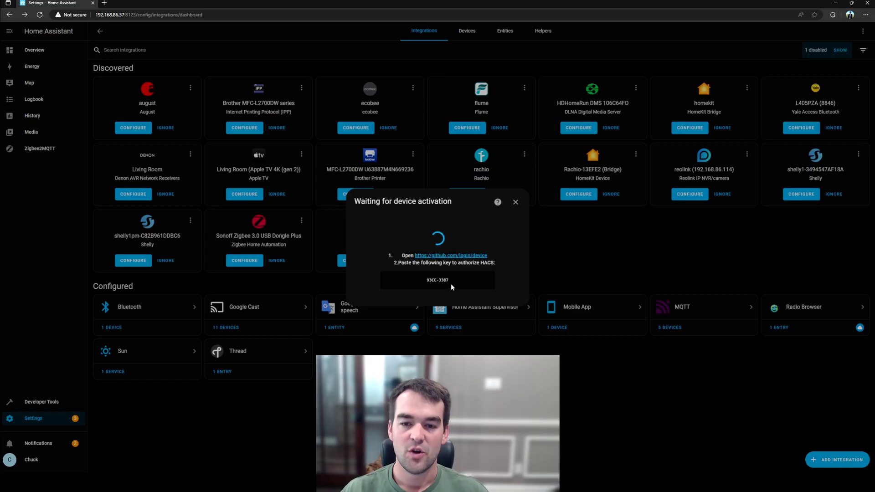
pyautogui.moveTo(451, 285); pyautogui.dragTo(423, 278)
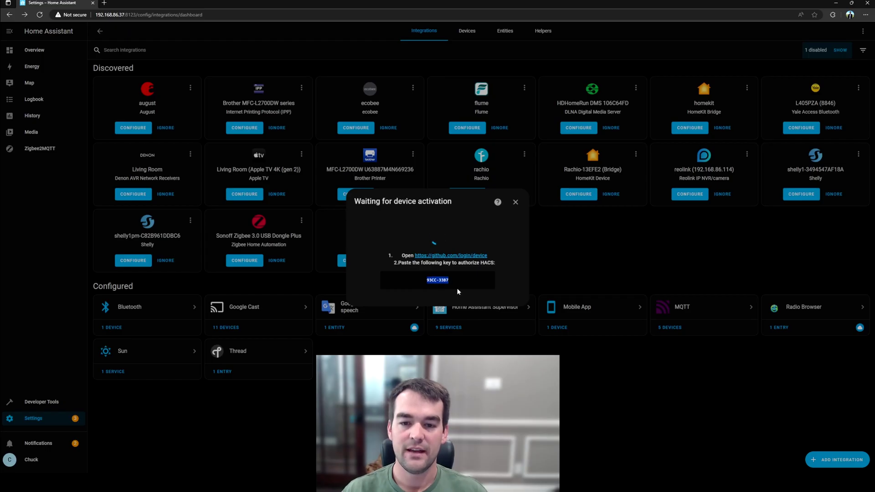
# Step: Copy the key into GitHub's device activation page and confirm the code
pyautogui.click(472, 256)
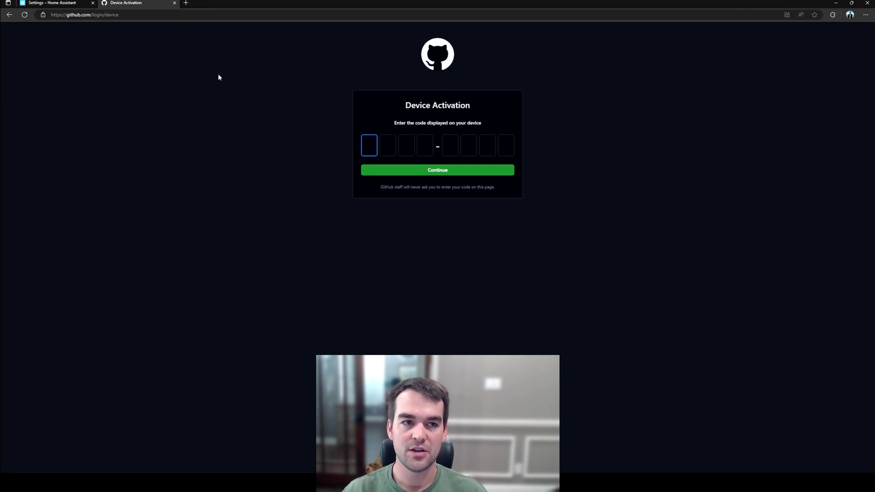
pyautogui.click(84, 3)
pyautogui.hotkey('ctrl', 'c')
pyautogui.click(125, 3)
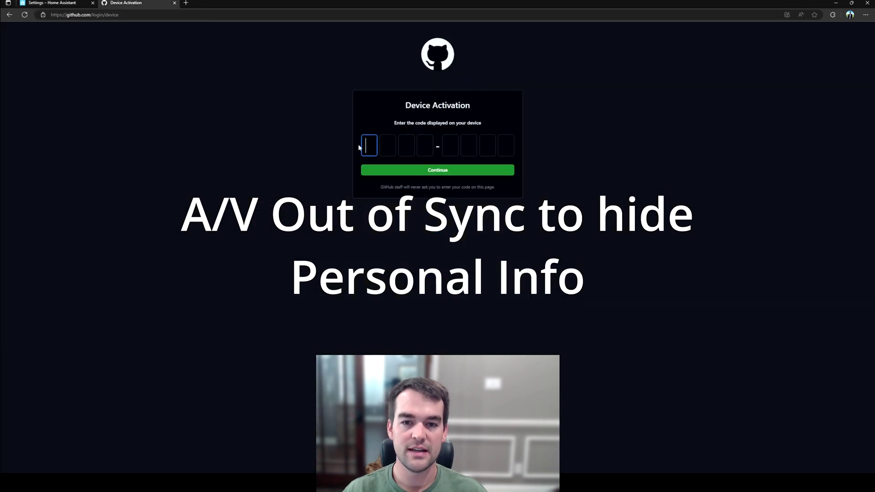
pyautogui.hotkey('ctrl', 'v')
pyautogui.click(433, 171)
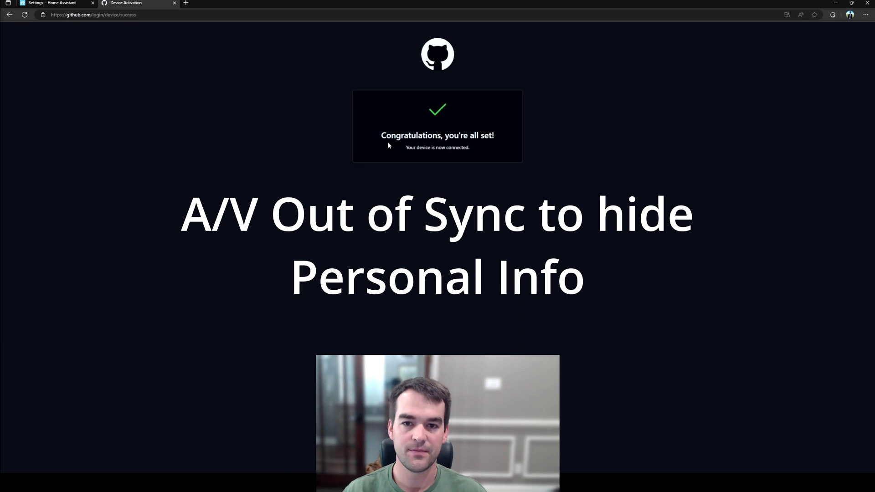
# Step: Close the GitHub tab and finish the HACS integration setup
pyautogui.click(174, 3)
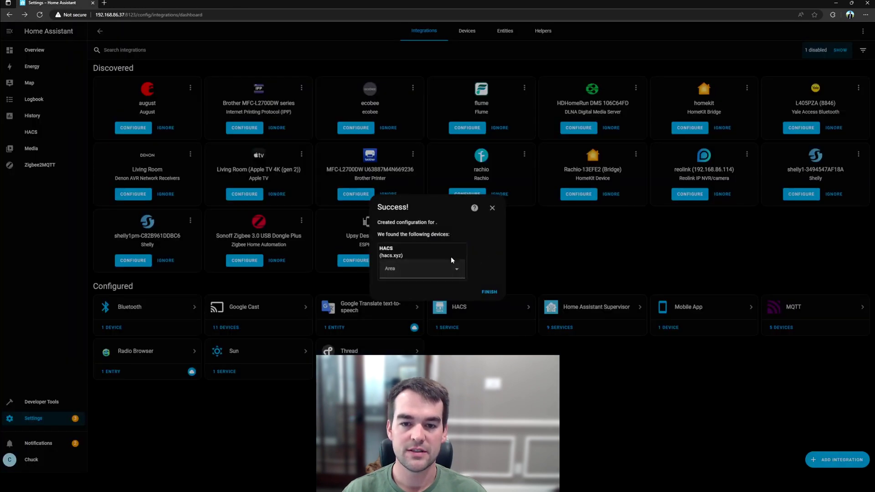
pyautogui.click(491, 292)
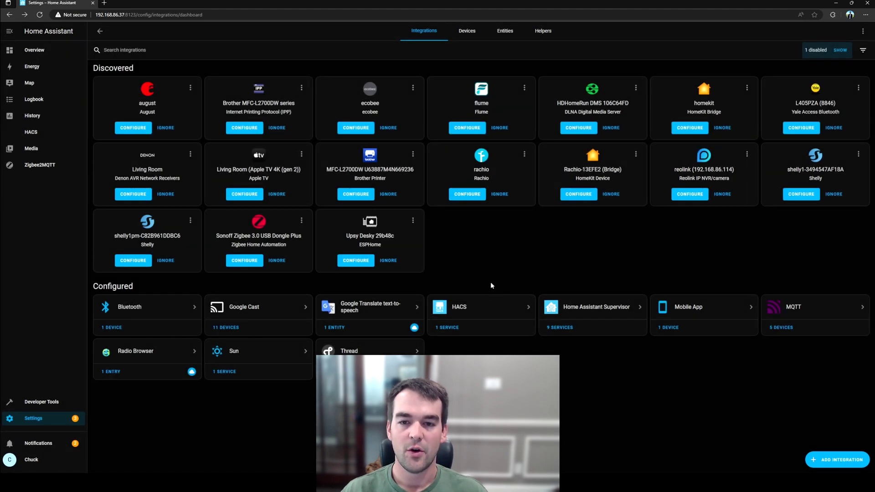
pyautogui.click(478, 311)
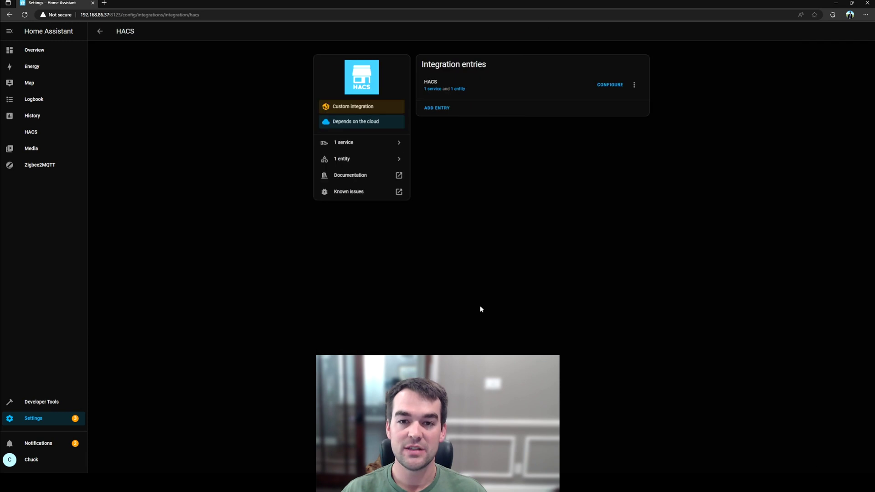
# Step: Open HACS from the sidebar, glance at Frontend, then open its Integrations list
pyautogui.click(58, 135)
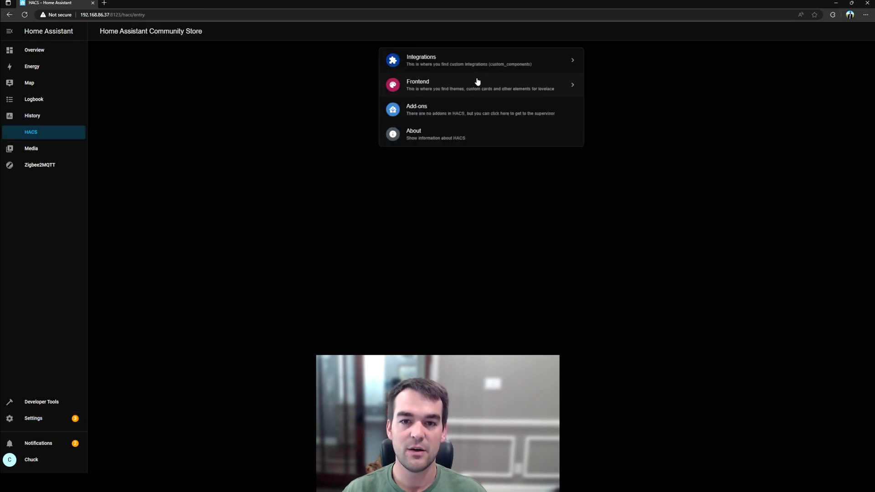
pyautogui.click(469, 93)
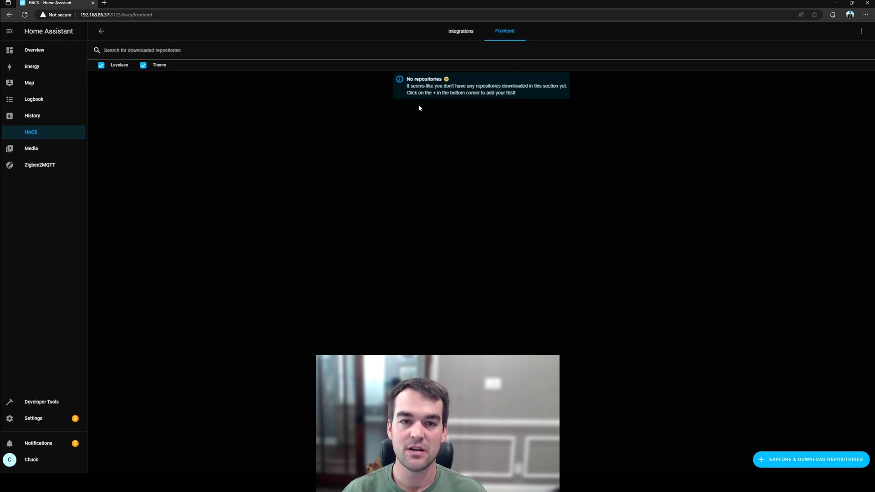
pyautogui.click(99, 34)
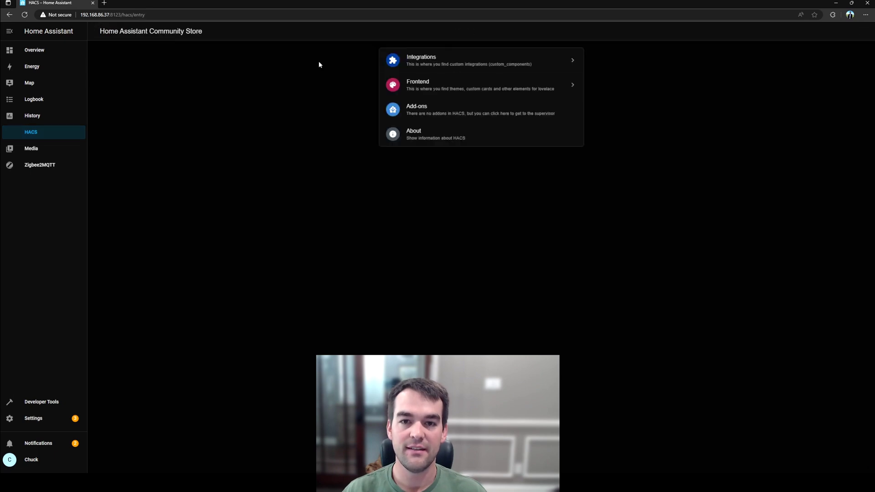
pyautogui.click(464, 66)
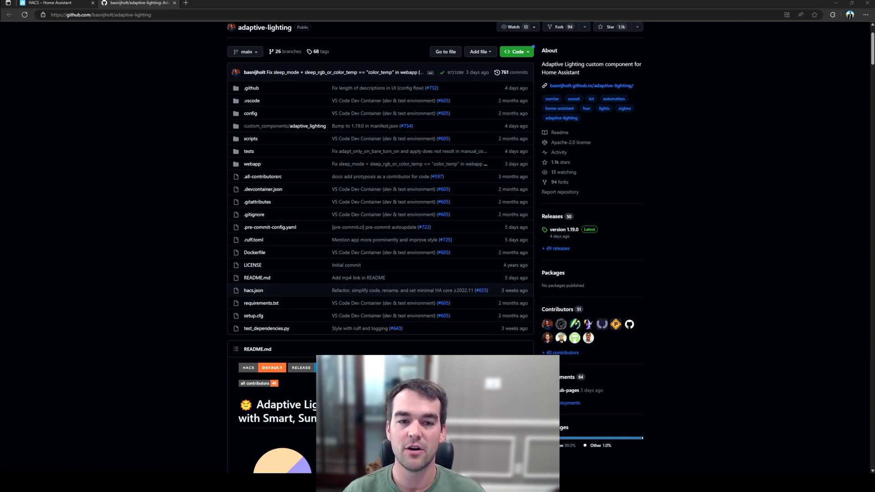
# Step: Read through the basnijholt/adaptive-lighting README, highlighting its description and documentation link
pyautogui.scroll(-7, 380, 246)
pyautogui.scroll(2, 380, 246)
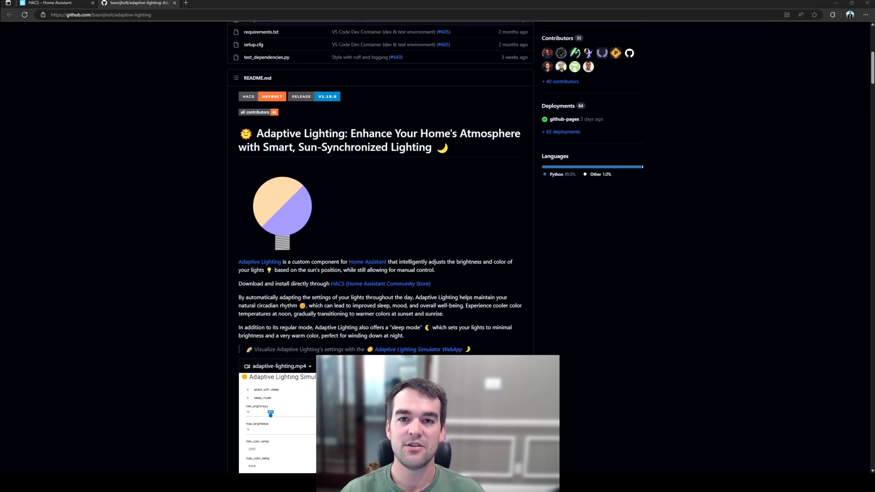
pyautogui.scroll(-2, 288, 470)
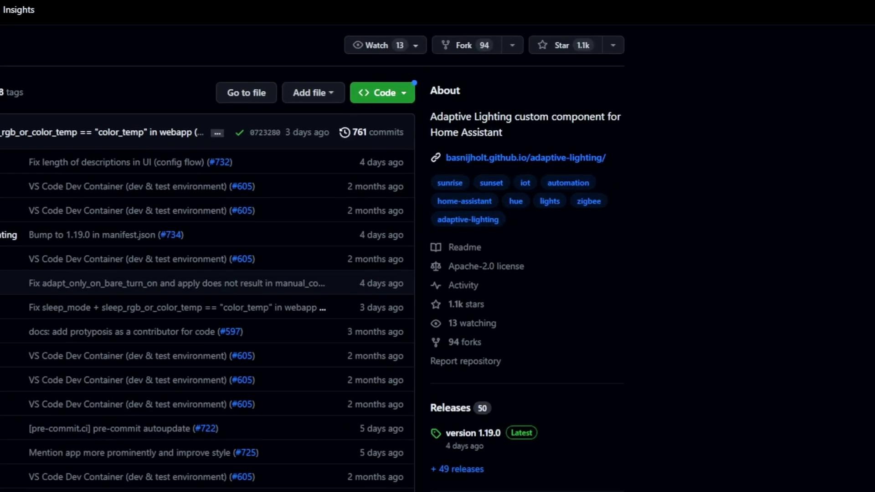
pyautogui.moveTo(564, 237); pyautogui.dragTo(594, 120)
pyautogui.click(660, 117)
pyautogui.moveTo(591, 193); pyautogui.dragTo(341, 191)
pyautogui.click(635, 275)
pyautogui.scroll(-10, 501, 274)
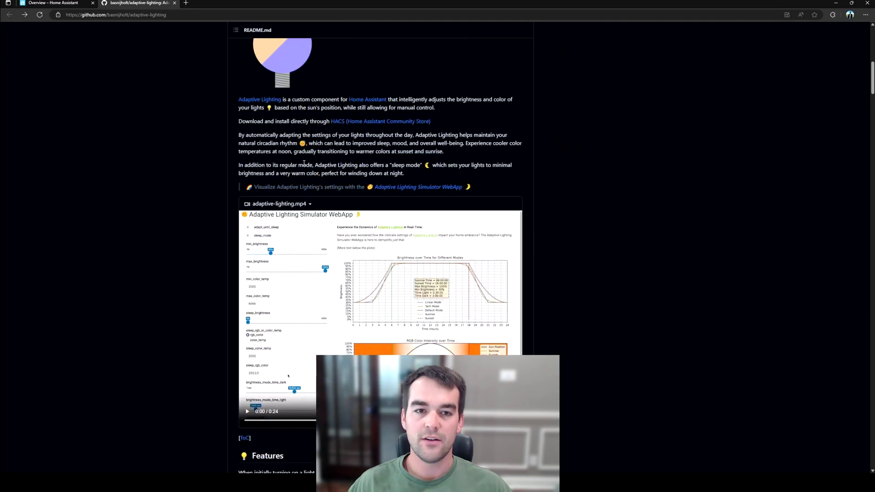
pyautogui.scroll(3, 328, 275)
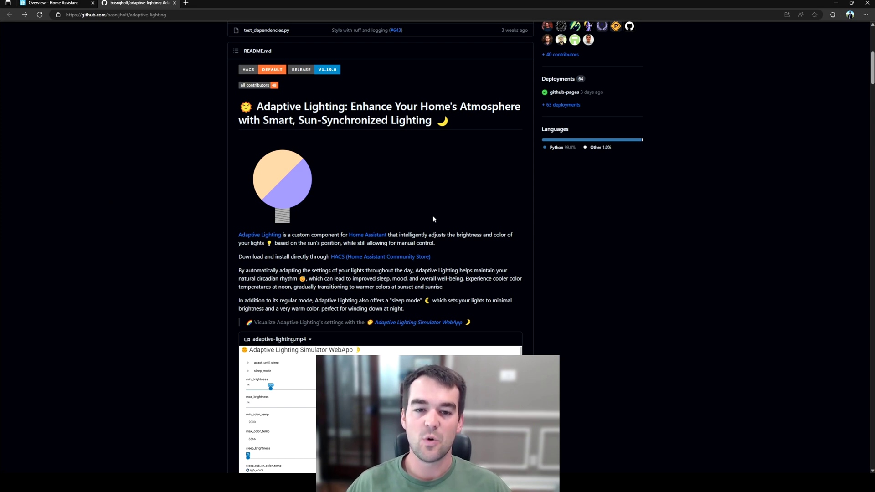
# Step: Go to the HACS integrations list in Home Assistant and glance at the custom repositories form
pyautogui.click(65, 3)
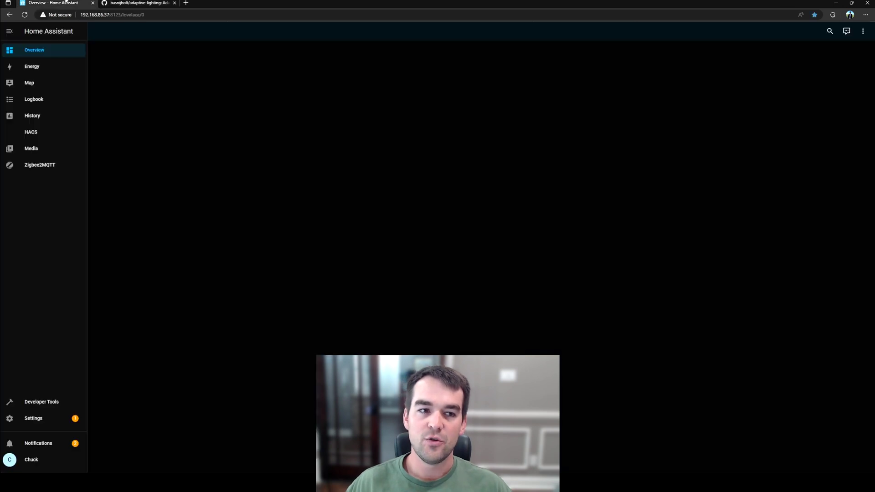
pyautogui.click(49, 132)
pyautogui.click(444, 60)
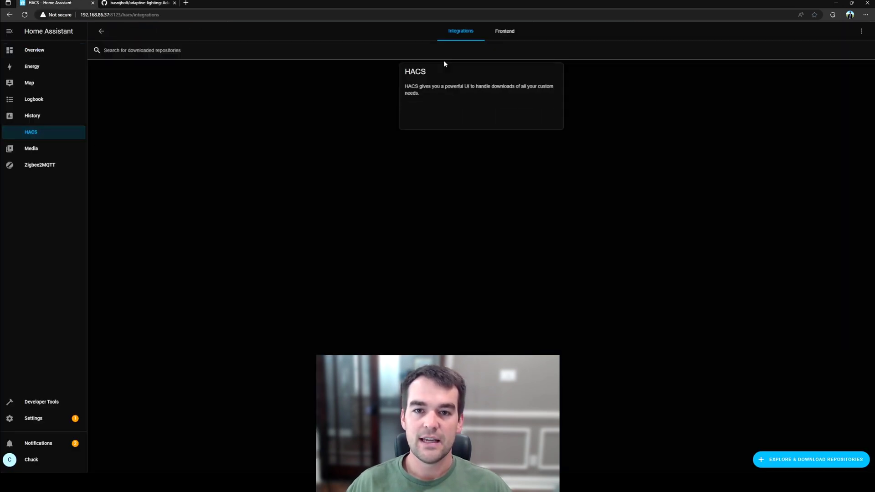
pyautogui.click(861, 32)
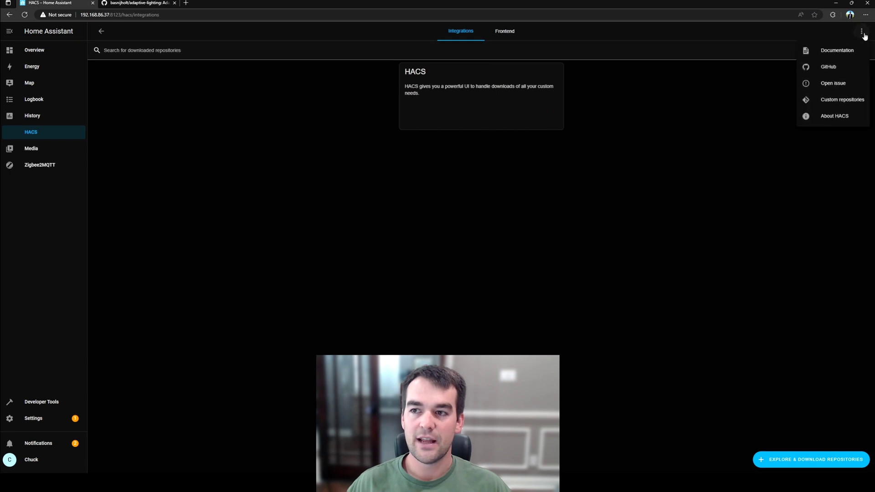
pyautogui.click(846, 104)
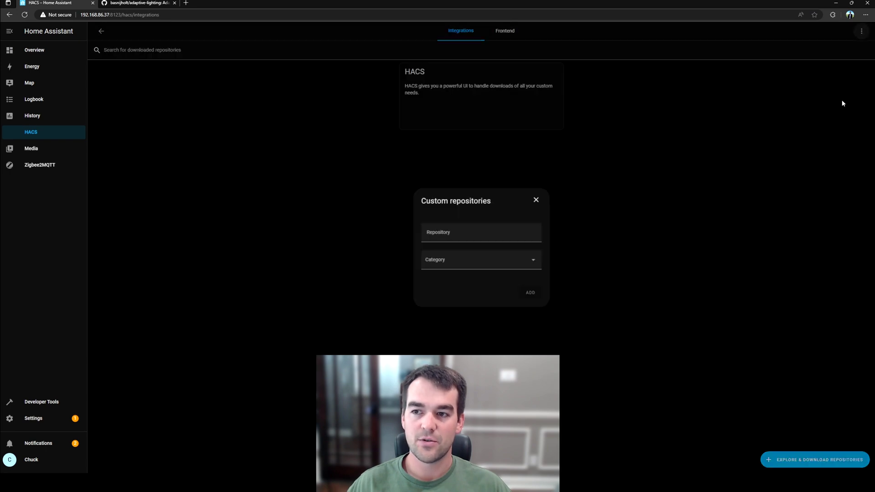
pyautogui.click(536, 200)
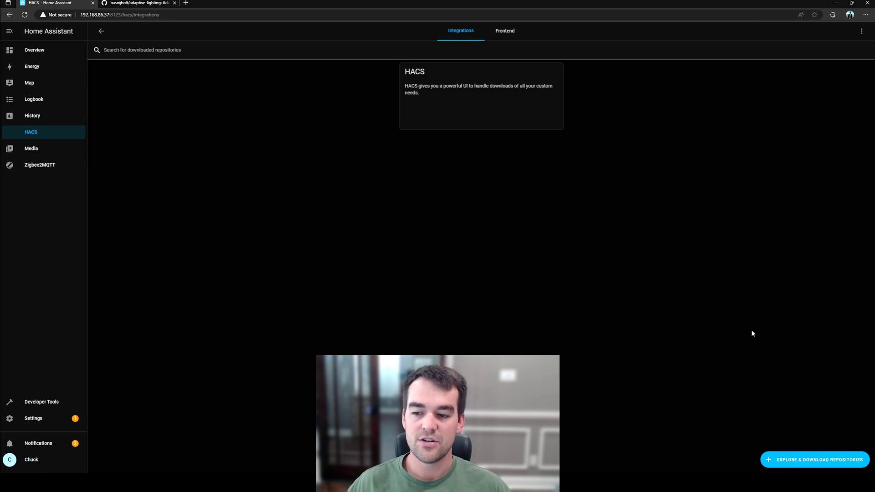
# Step: Search HACS for 'ADAPTIVE' and download the Adaptive Lighting repository
pyautogui.click(779, 461)
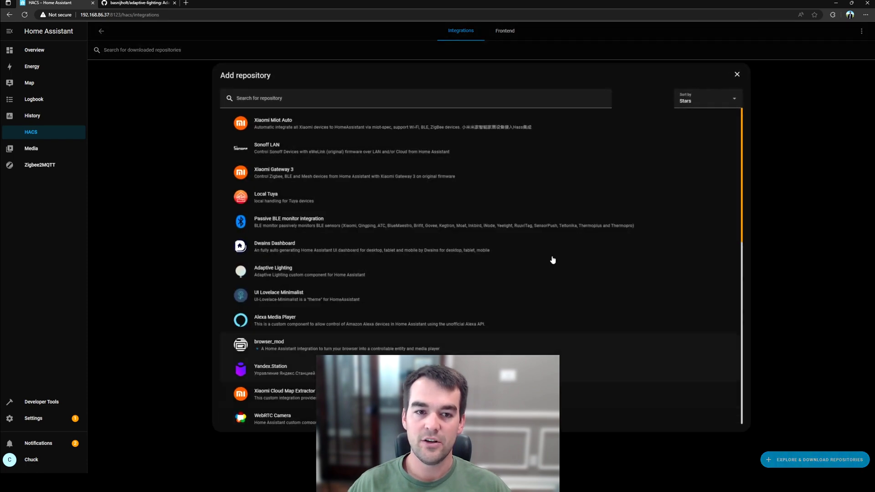
pyautogui.click(343, 102)
pyautogui.write('ADAPTIVE')
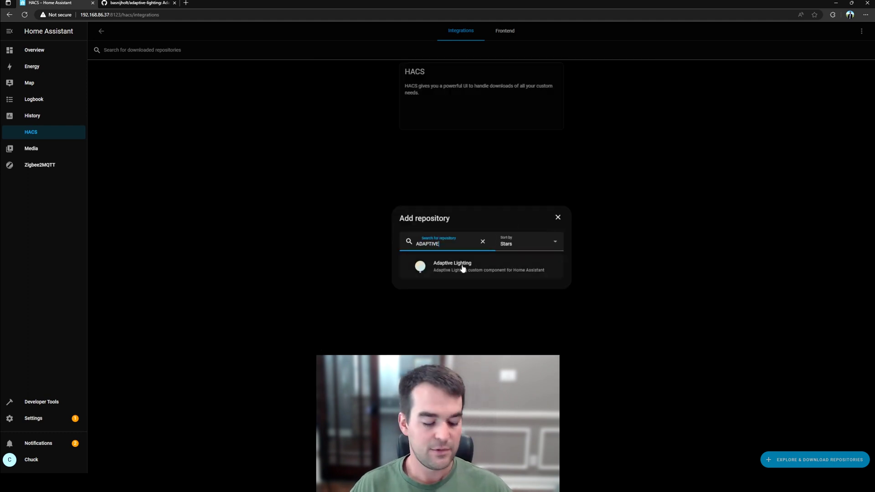
pyautogui.click(440, 268)
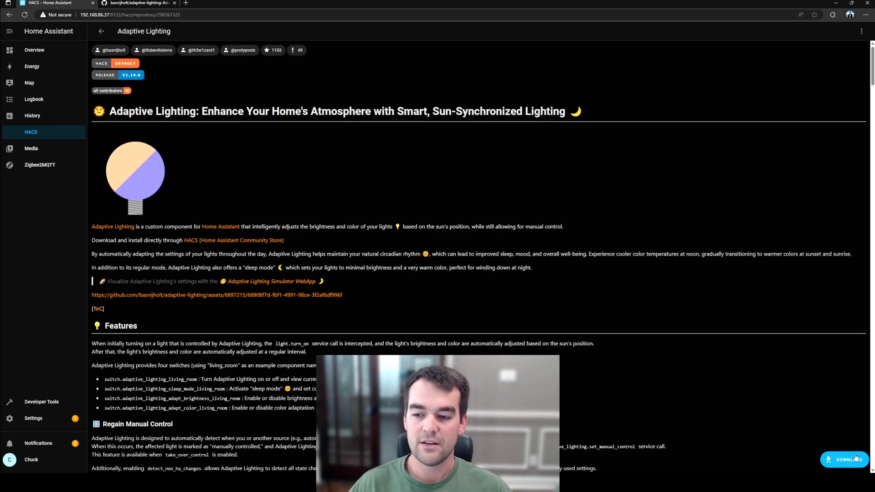
pyautogui.click(840, 461)
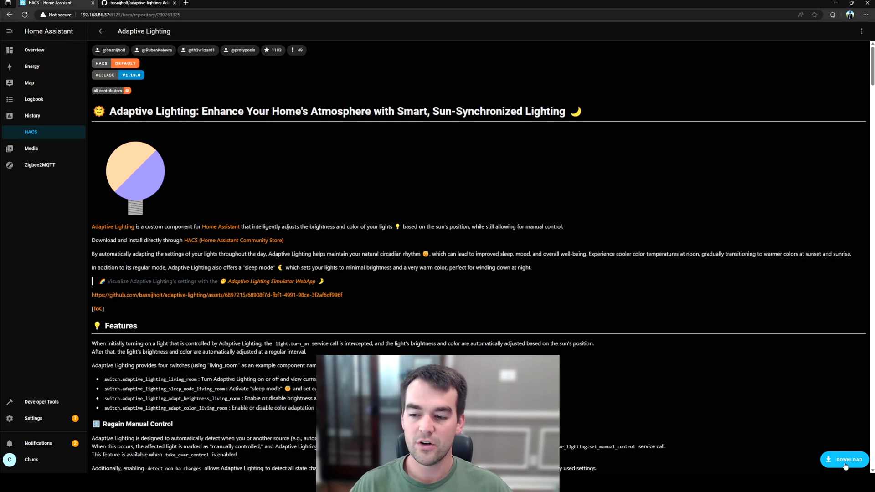
pyautogui.click(560, 304)
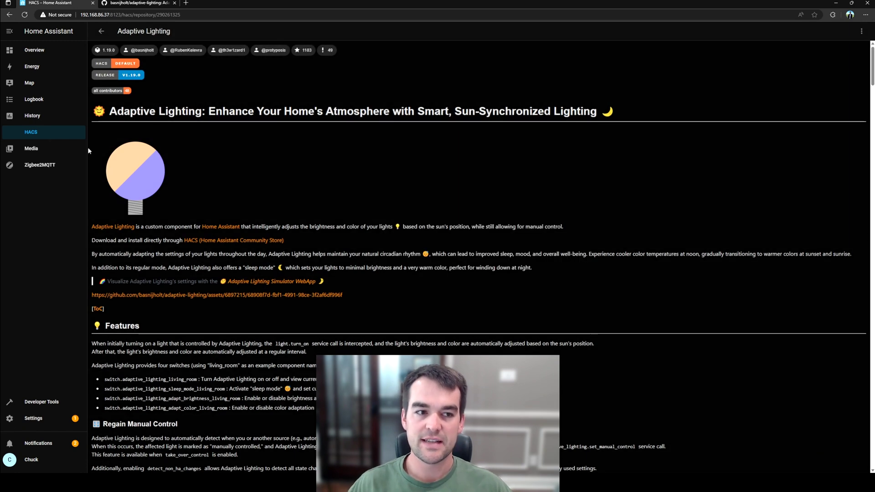
# Step: Return to the HACS main page and check the pending-restart notice
pyautogui.click(46, 133)
pyautogui.moveTo(391, 54); pyautogui.dragTo(454, 73)
pyautogui.click(458, 72)
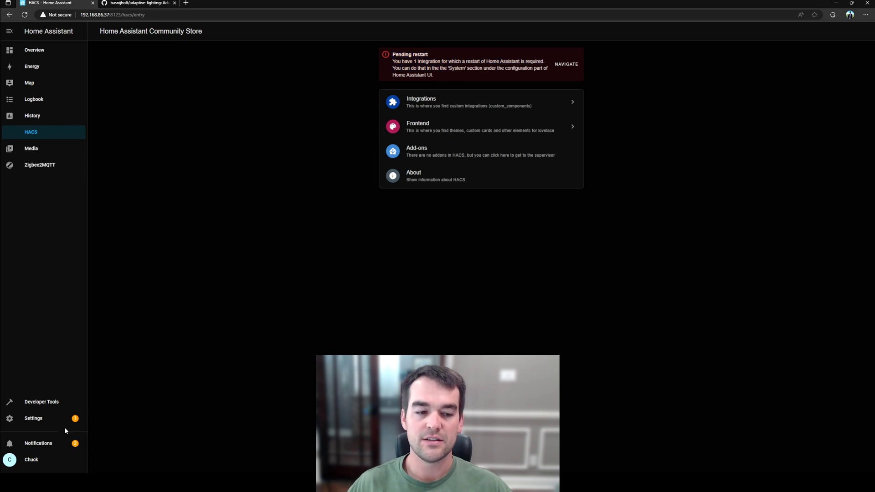
# Step: Restart Home Assistant from Settings > System, then go to the integrations dashboard
pyautogui.click(47, 419)
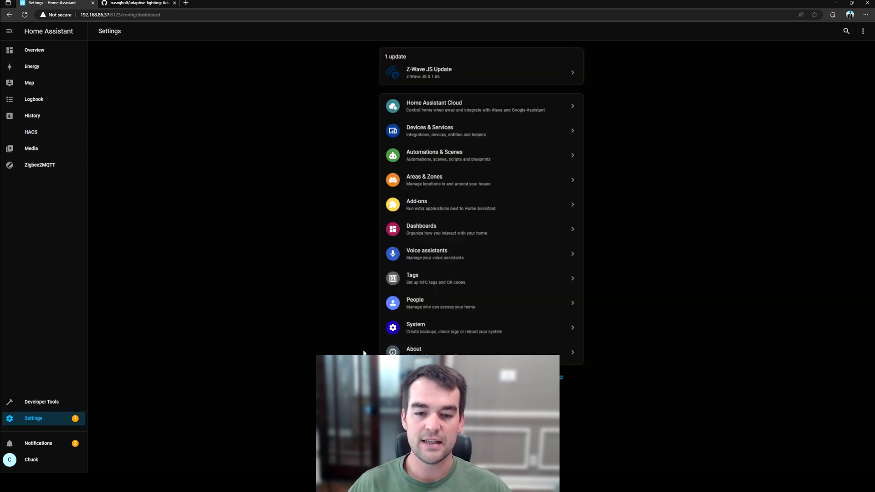
pyautogui.click(416, 330)
pyautogui.click(862, 31)
pyautogui.click(437, 264)
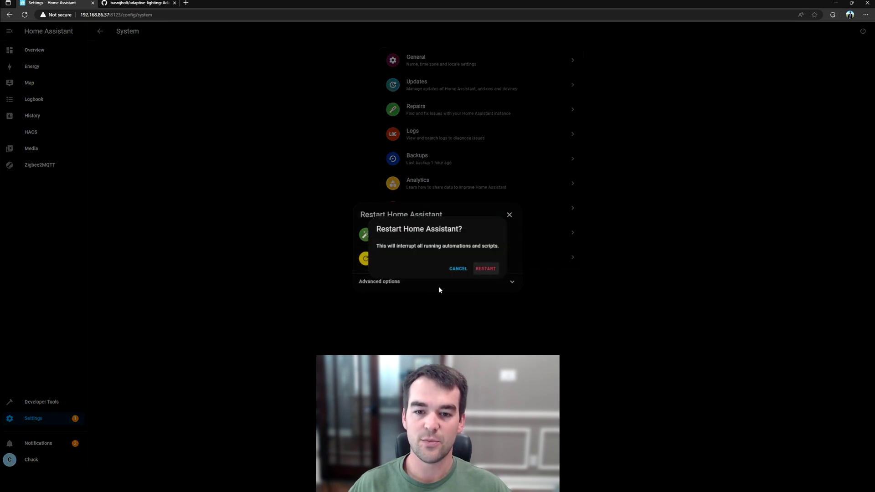
pyautogui.click(493, 271)
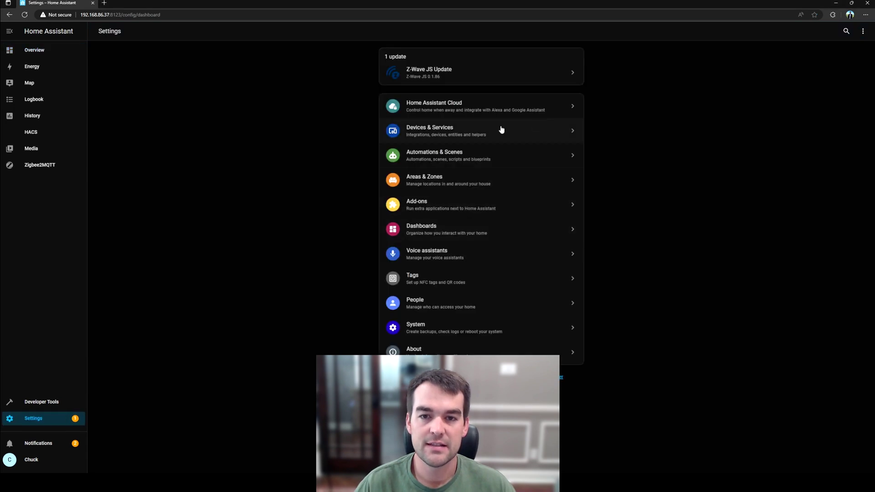
pyautogui.click(500, 129)
# Step: Add a new integration, searching 'adapt' and choosing Adaptive Lighting
pyautogui.click(838, 459)
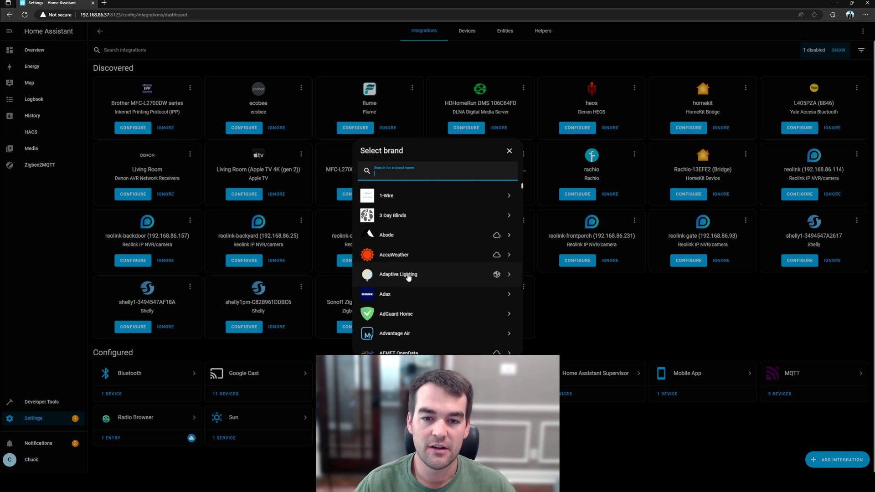
pyautogui.write('adapt')
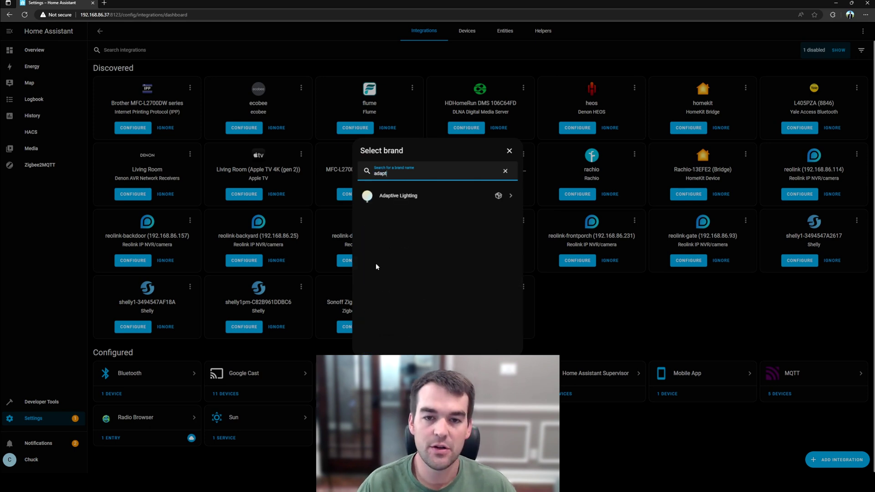
pyautogui.click(416, 198)
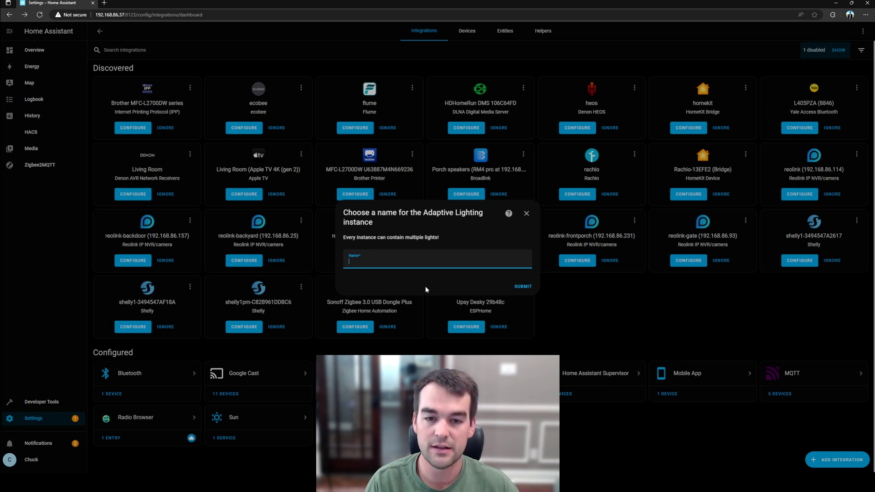
# Step: Enter a name for the Adaptive Lighting instance, fixing a typo, and submit it
pyautogui.write('Coun')
pyautogui.press('BackSpace')
pyautogui.press('BackSpace')
pyautogui.press('BackSpace')
pyautogui.write('eiling')
pyautogui.press('Return')
pyautogui.press('Return')
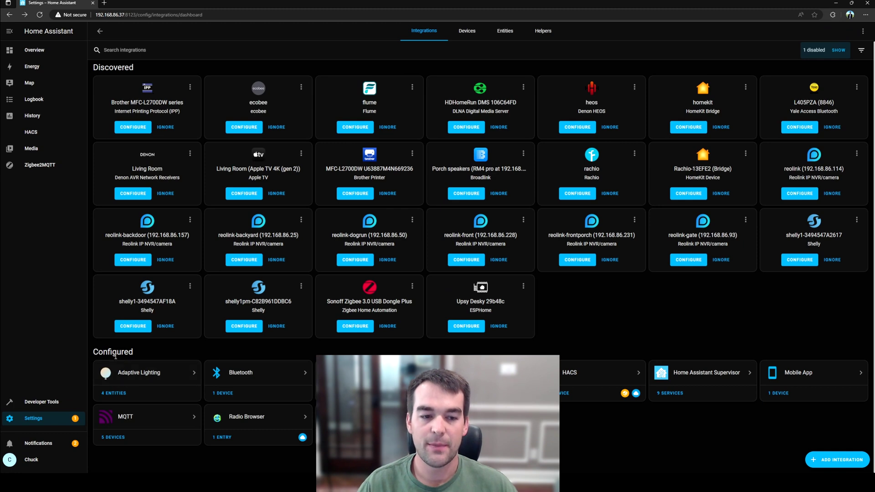
# Step: View the integration's four switch entities, then go back to the Adaptive Lighting page
pyautogui.moveTo(131, 354); pyautogui.dragTo(93, 356)
pyautogui.click(164, 356)
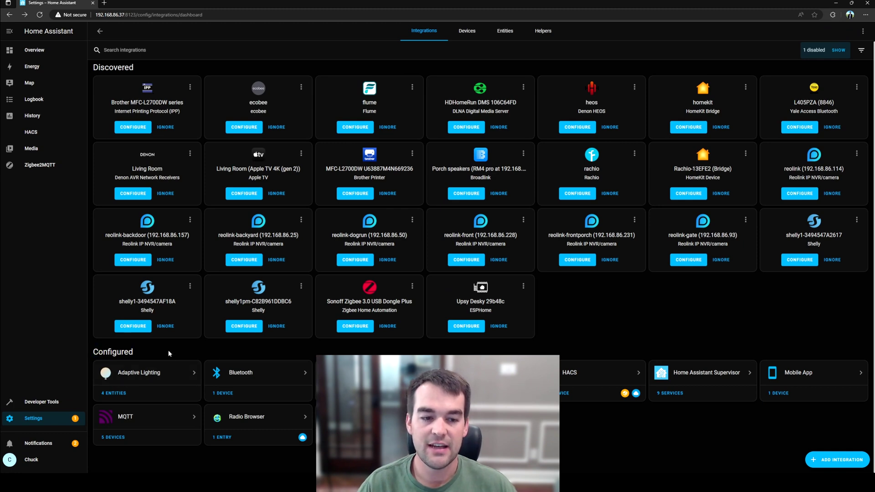
pyautogui.click(143, 376)
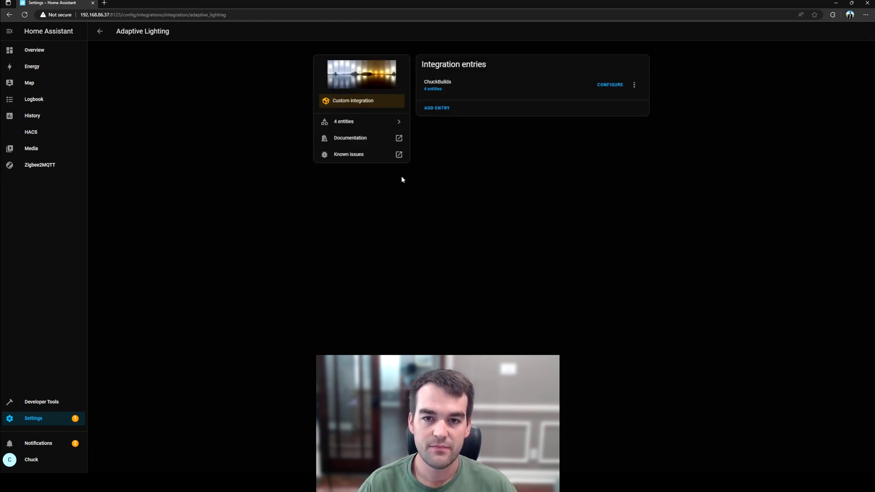
pyautogui.click(437, 89)
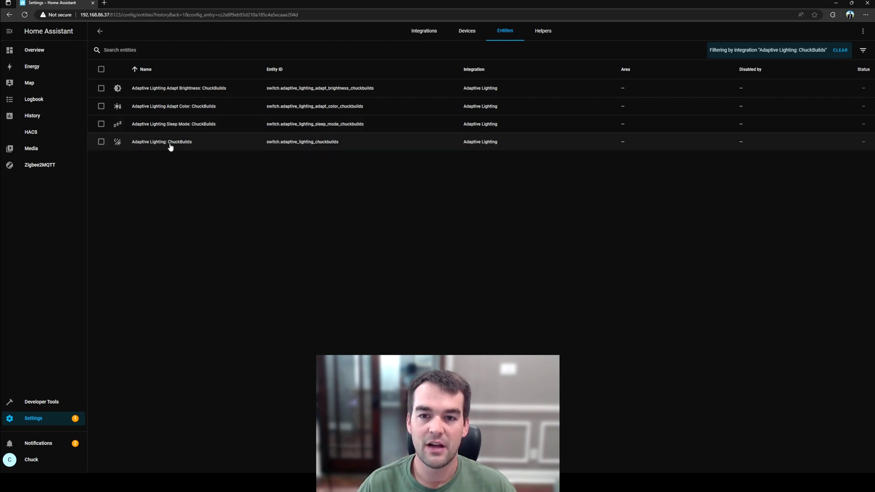
pyautogui.click(442, 32)
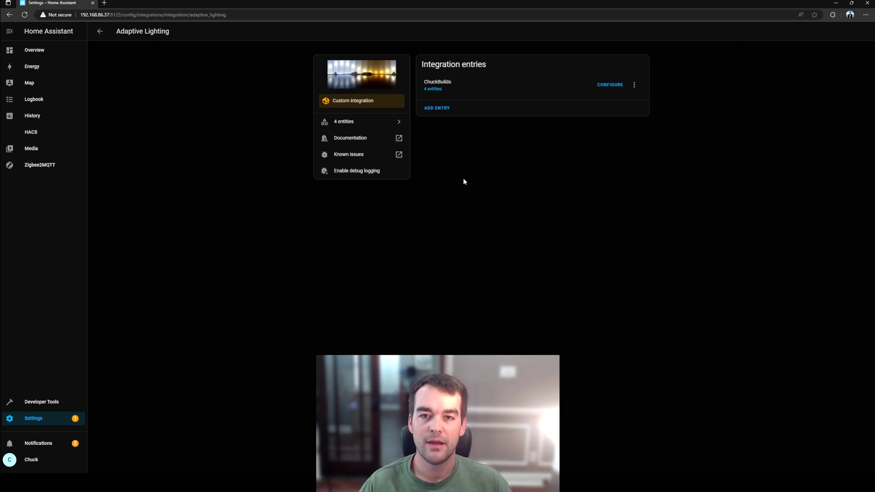
# Step: Select the white ambiance bulb in Adaptive Lighting options and raise minimum brightness to 6%
pyautogui.click(609, 85)
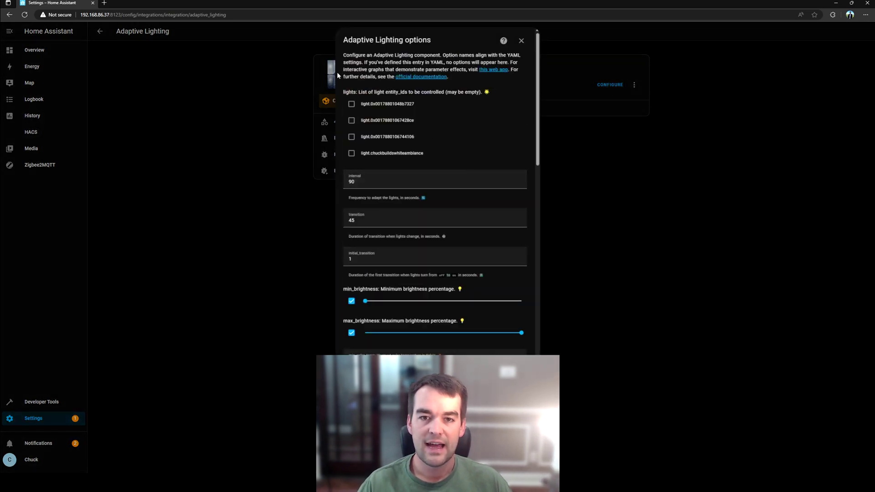
pyautogui.click(359, 158)
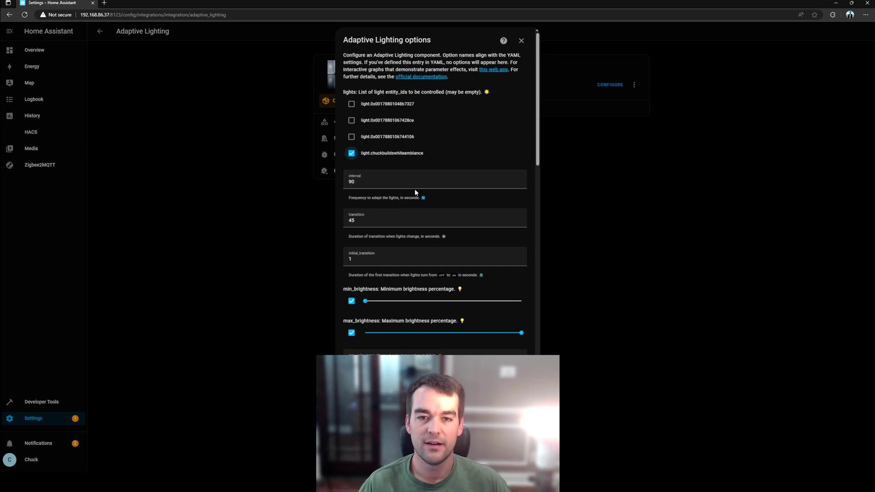
pyautogui.click(391, 183)
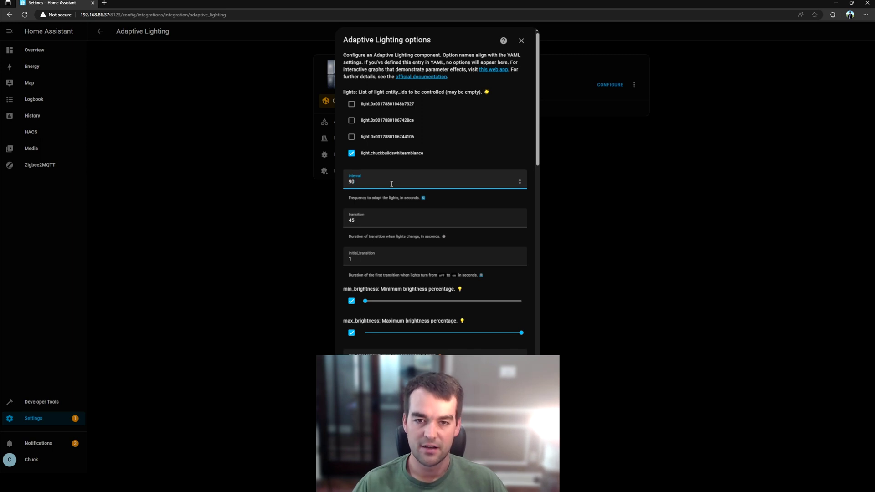
pyautogui.click(372, 220)
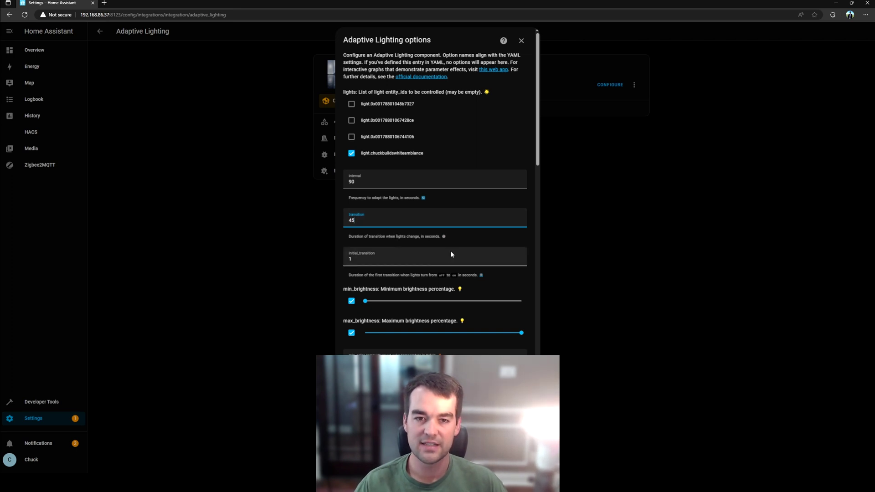
pyautogui.scroll(-2, 500, 250)
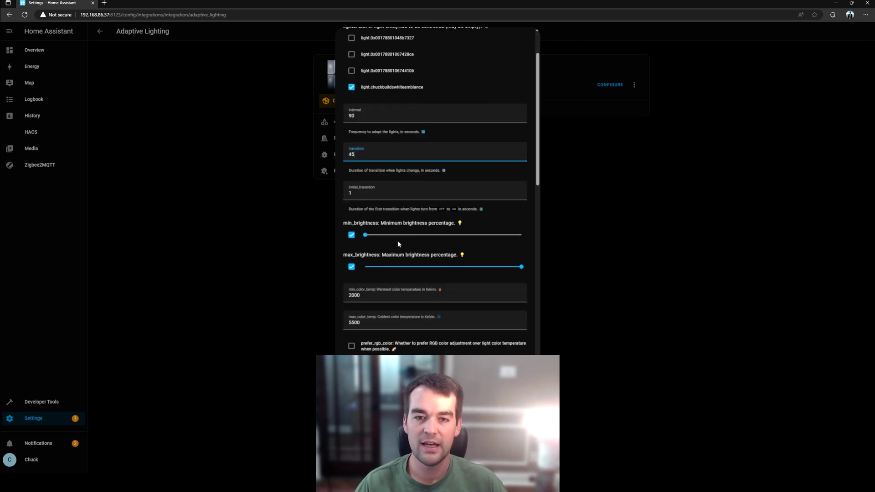
pyautogui.click(365, 235)
pyautogui.moveTo(366, 237); pyautogui.dragTo(379, 238)
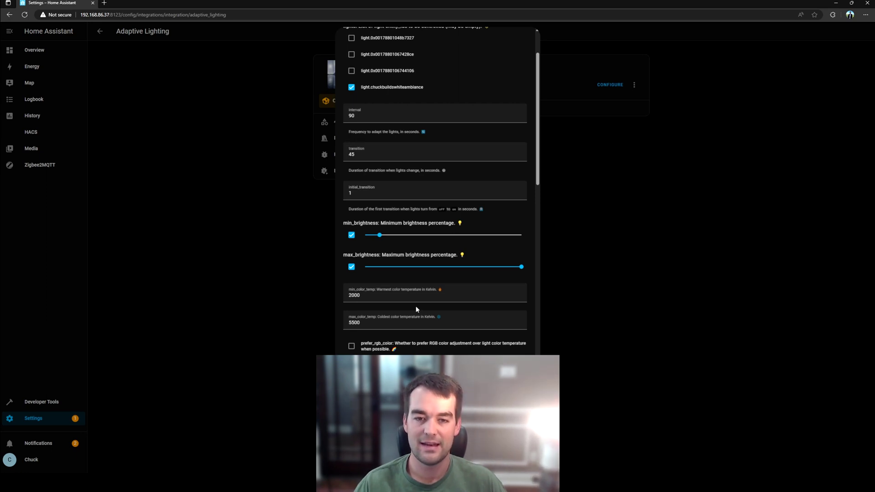
# Step: Raise the sleep brightness slider from 1 to 5 percent
pyautogui.scroll(-2, 451, 225)
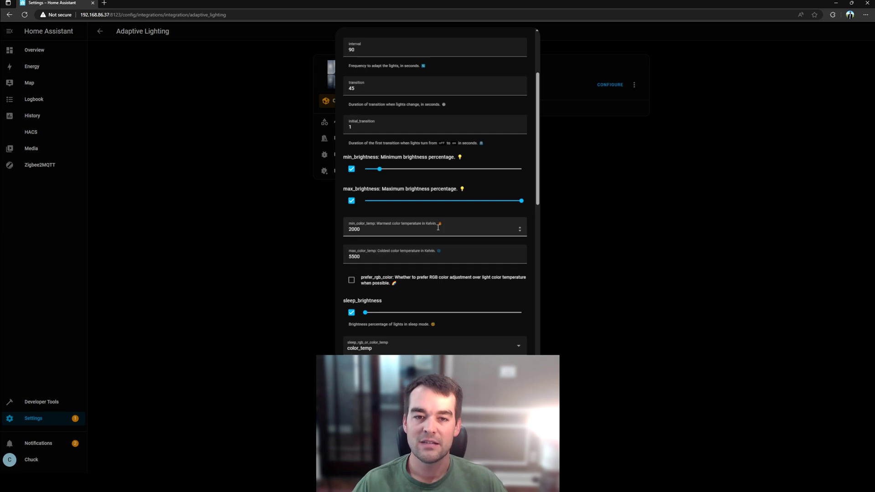
pyautogui.click(437, 225)
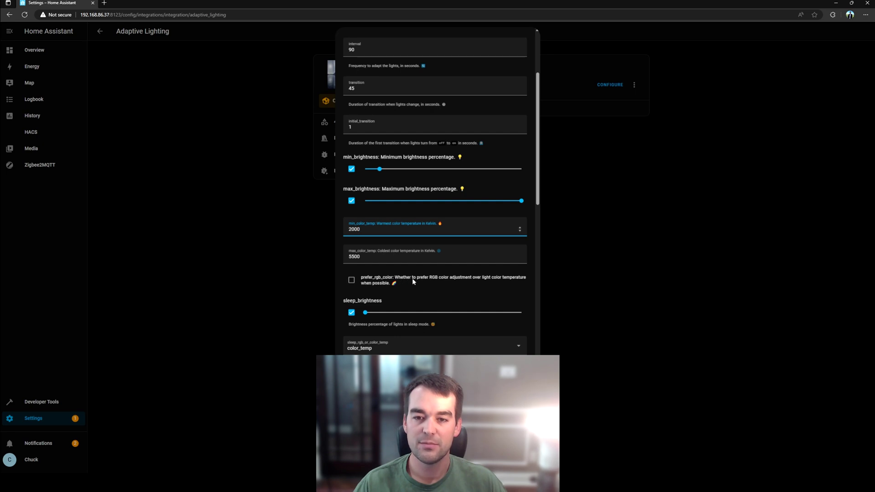
pyautogui.doubleClick(432, 278)
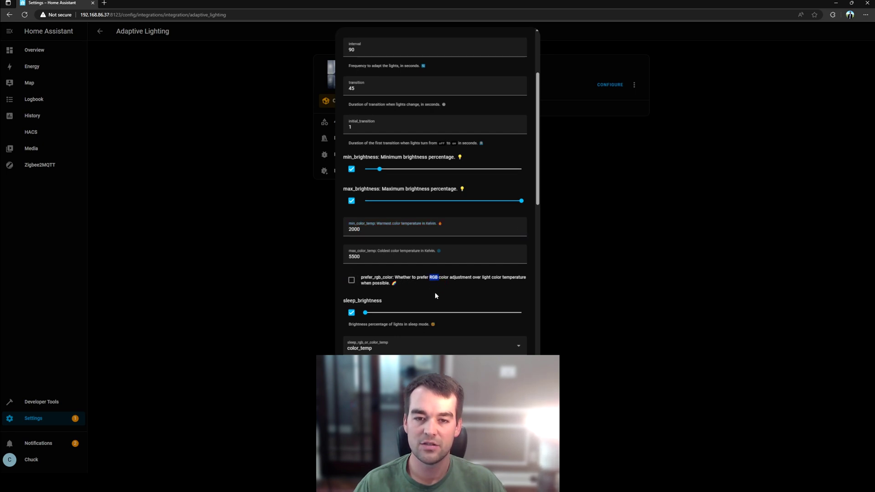
pyautogui.click(440, 295)
pyautogui.click(366, 313)
pyautogui.moveTo(369, 316); pyautogui.dragTo(373, 316)
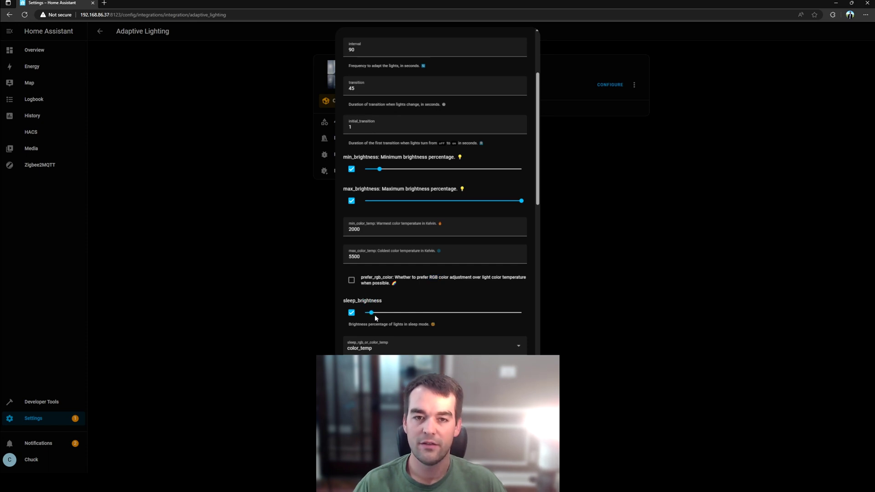
# Step: Look over sleep colour temperature, sleep transition and the remaining options, keeping defaults
pyautogui.scroll(-3, 437, 317)
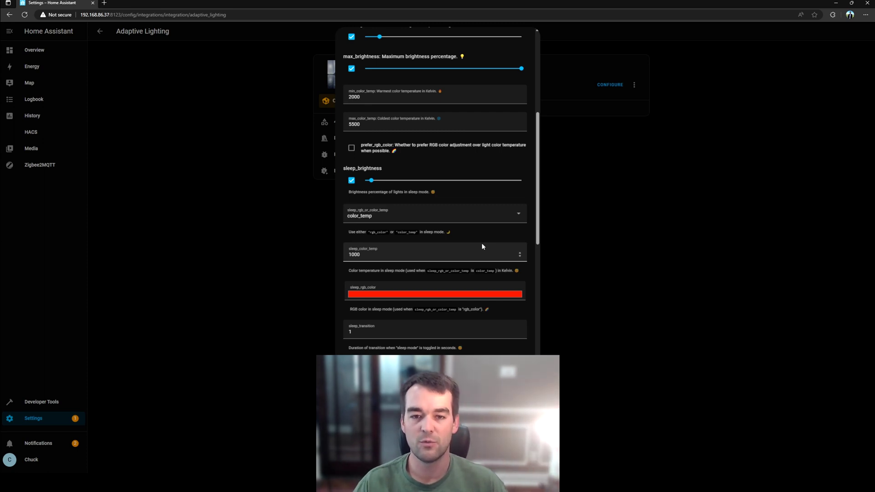
pyautogui.click(433, 254)
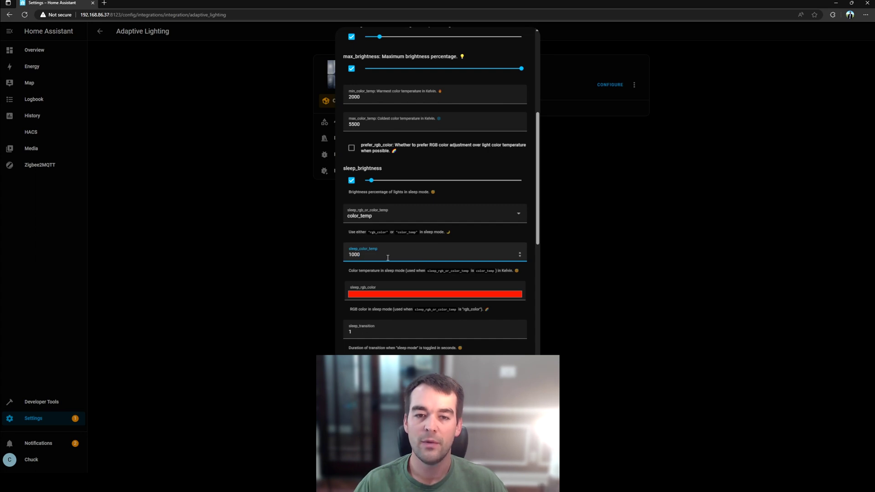
pyautogui.click(385, 329)
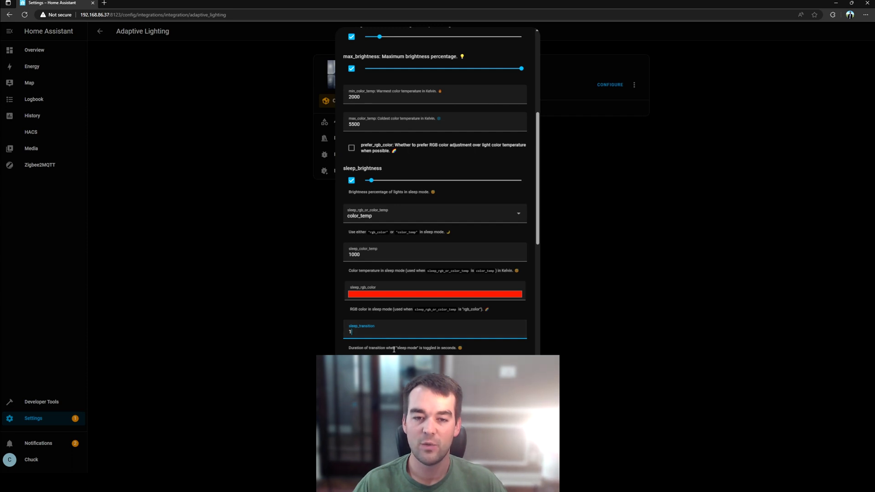
pyautogui.scroll(-2, 396, 328)
pyautogui.scroll(-4, 408, 305)
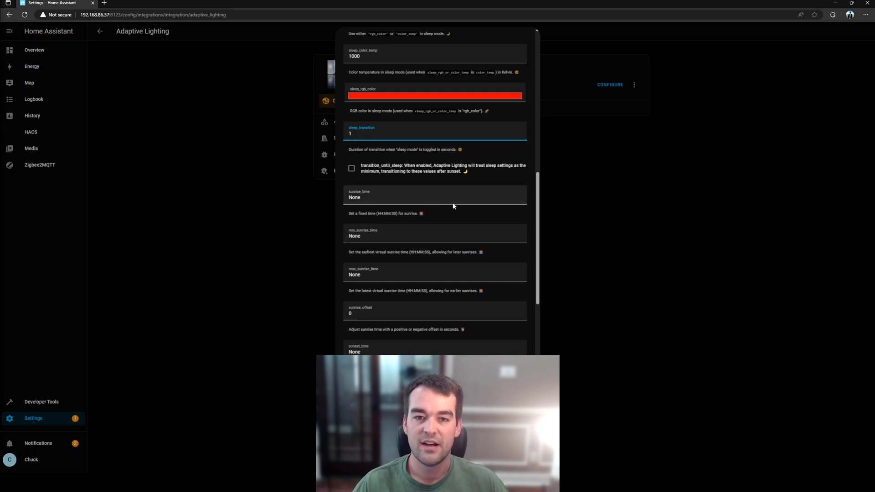
pyautogui.scroll(-2, 419, 200)
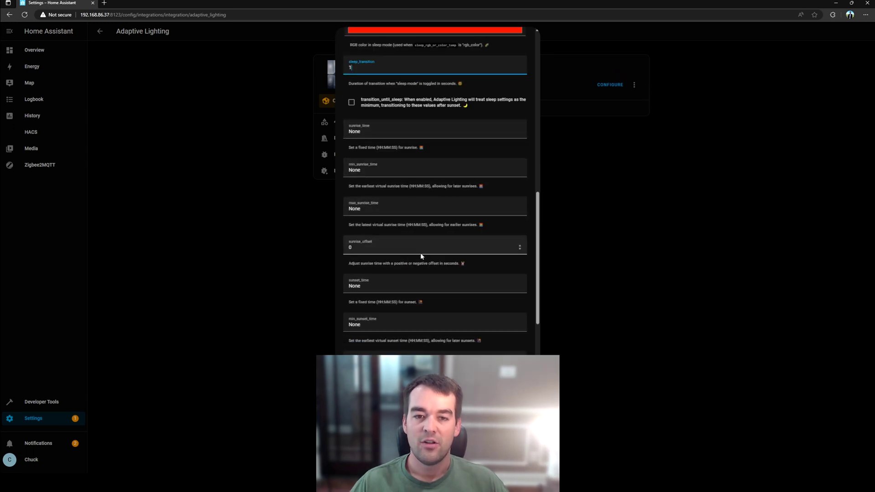
pyautogui.scroll(-3, 447, 255)
pyautogui.scroll(-1, 447, 254)
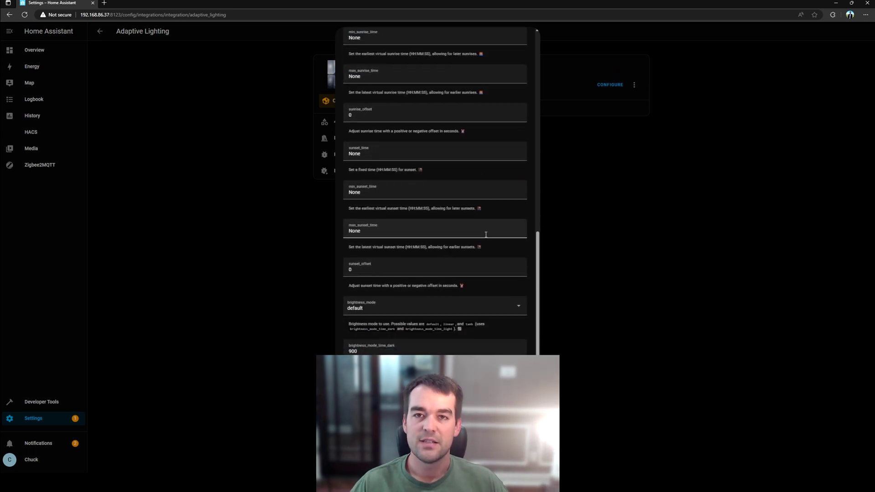
pyautogui.scroll(-4, 485, 255)
pyautogui.scroll(-4, 485, 313)
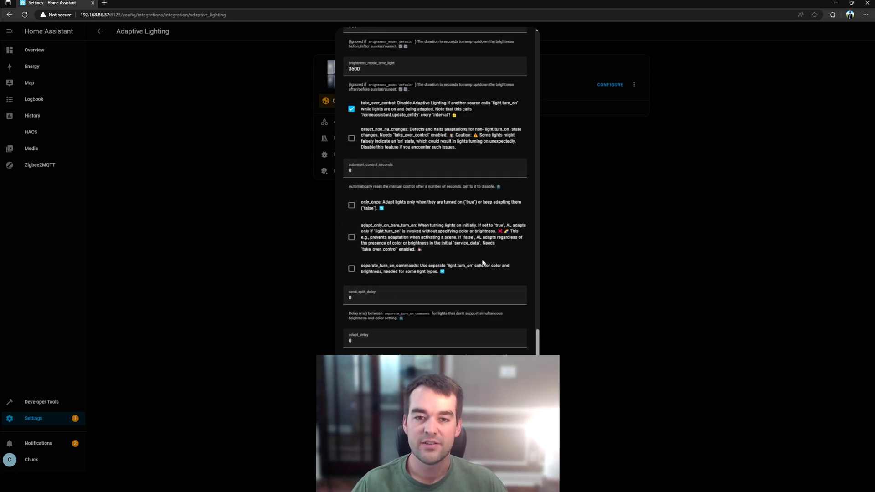
# Step: Submit the Adaptive Lighting options and close the Success confirmation
pyautogui.click(510, 387)
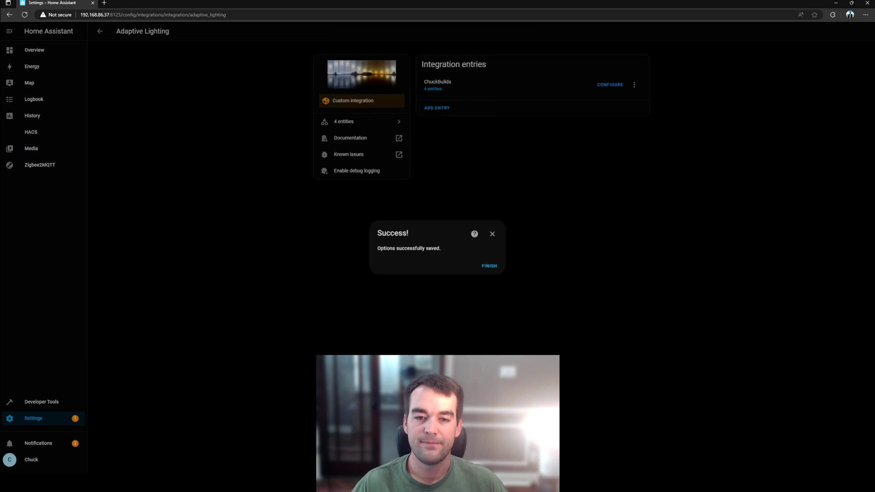
pyautogui.click(492, 265)
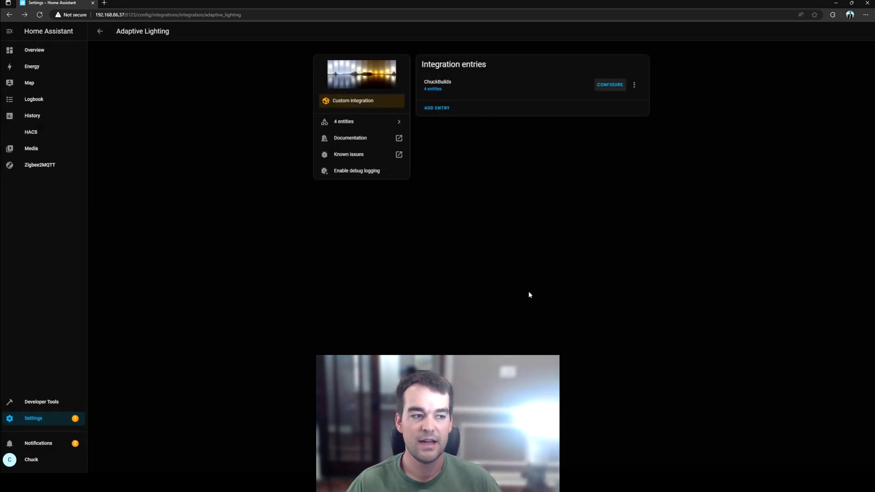